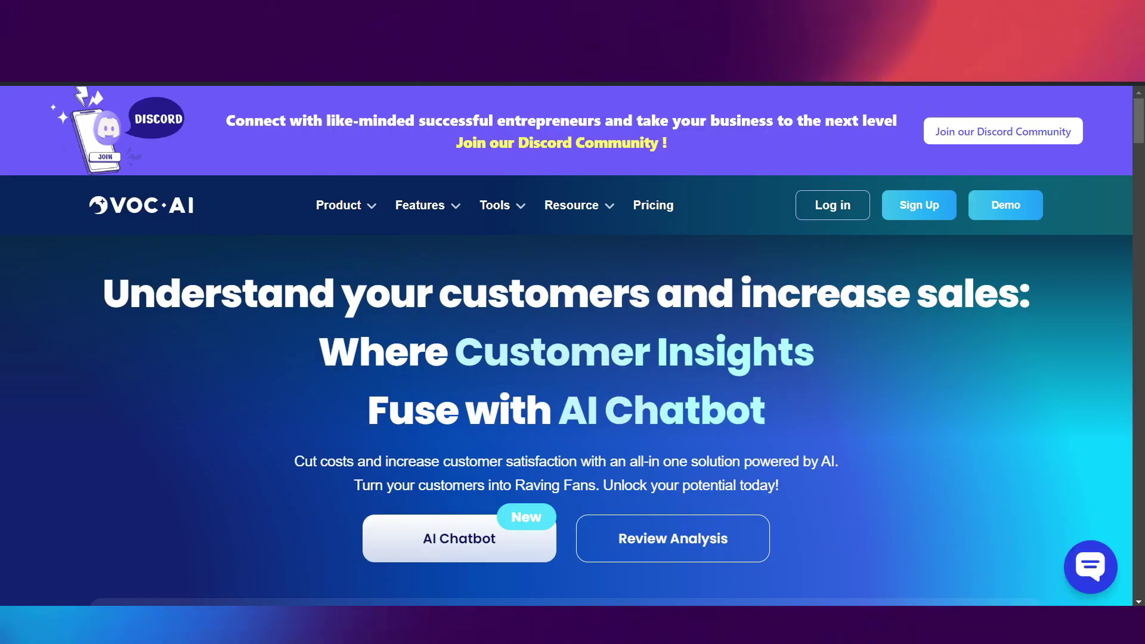
- Enter 'voice' in the new Brave tab's address bar to load voiceflow.com
scroll(567, 346, down, 1)
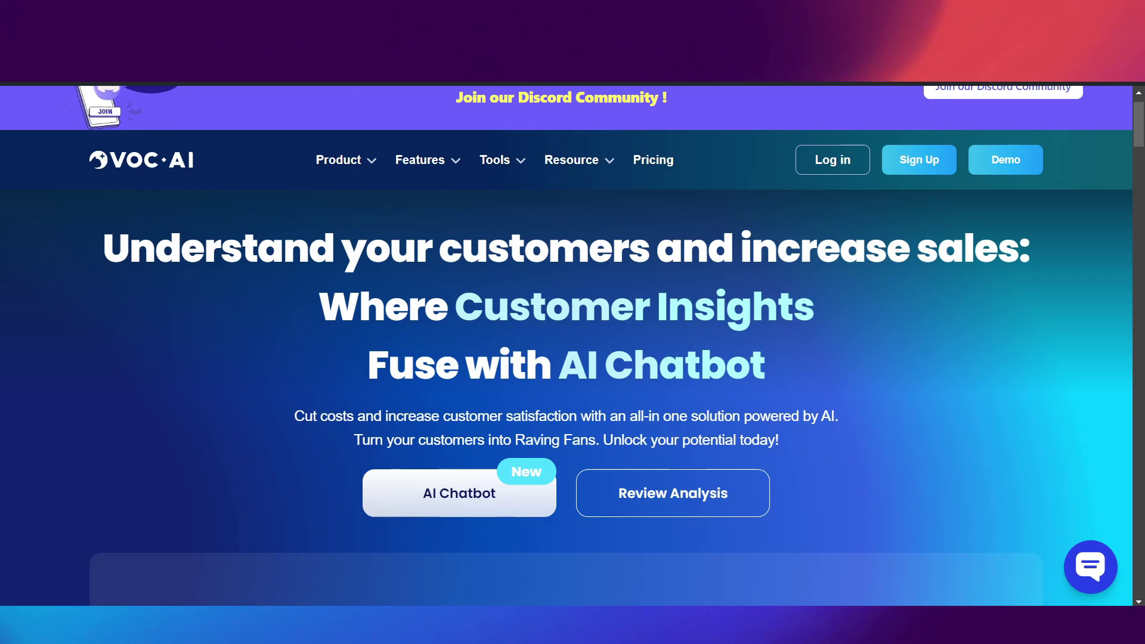
scroll(566, 346, up, 1)
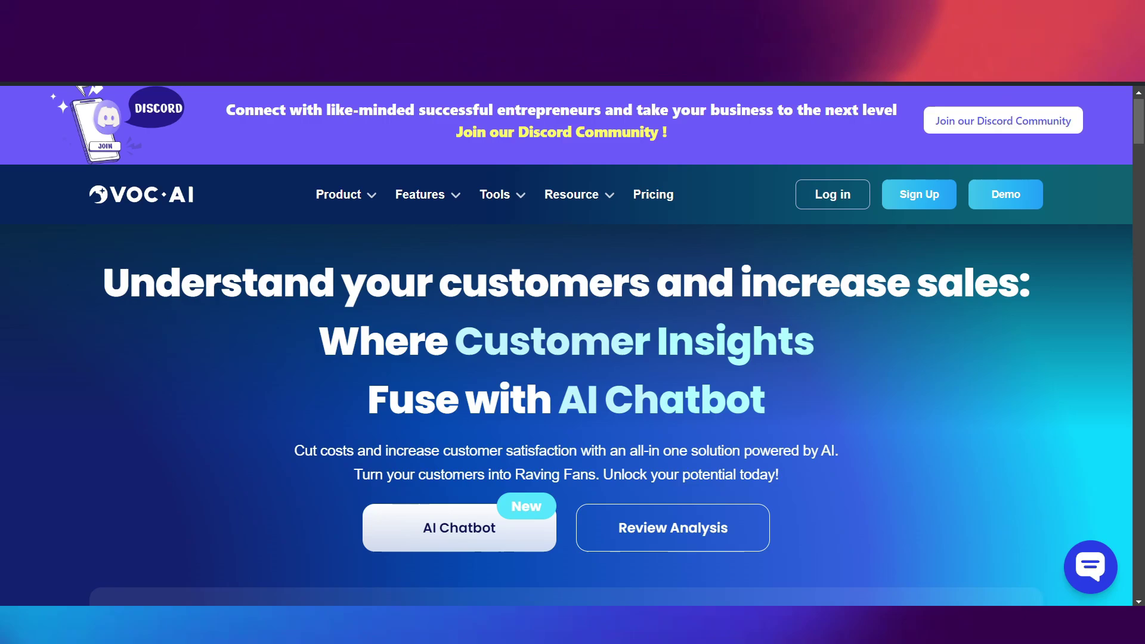
scroll(566, 346, up, 1)
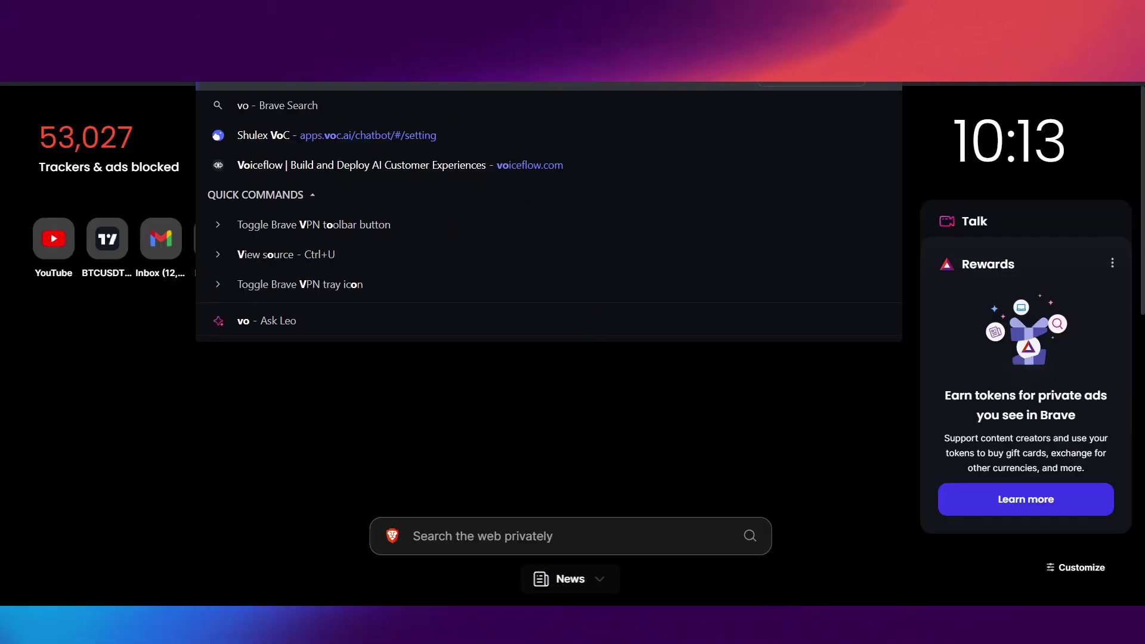
text(ice)
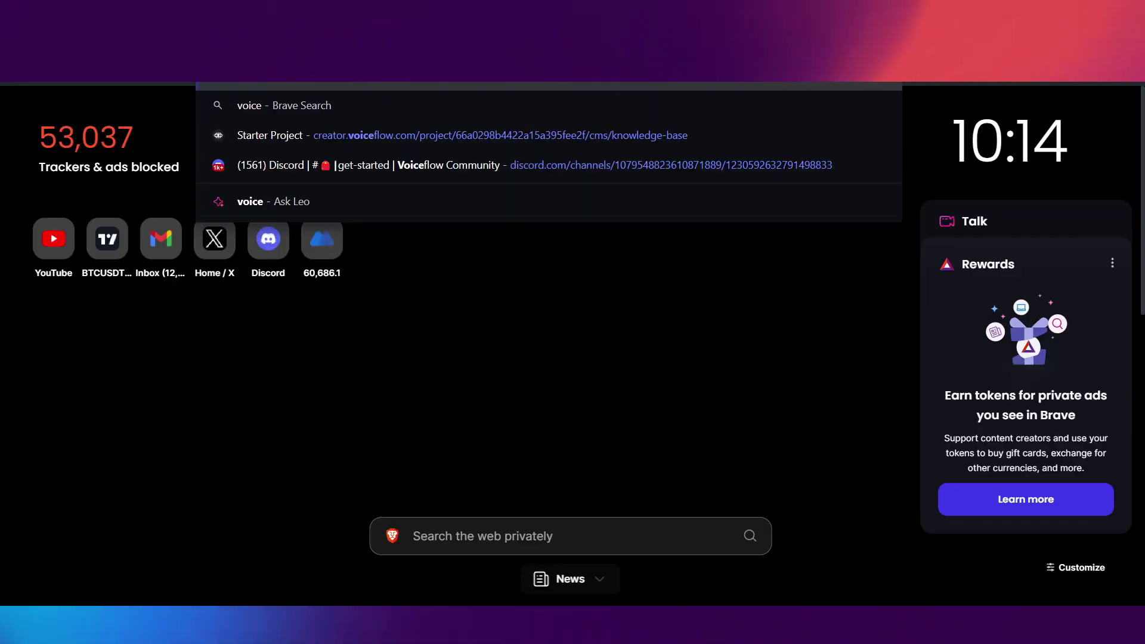
key(Escape)
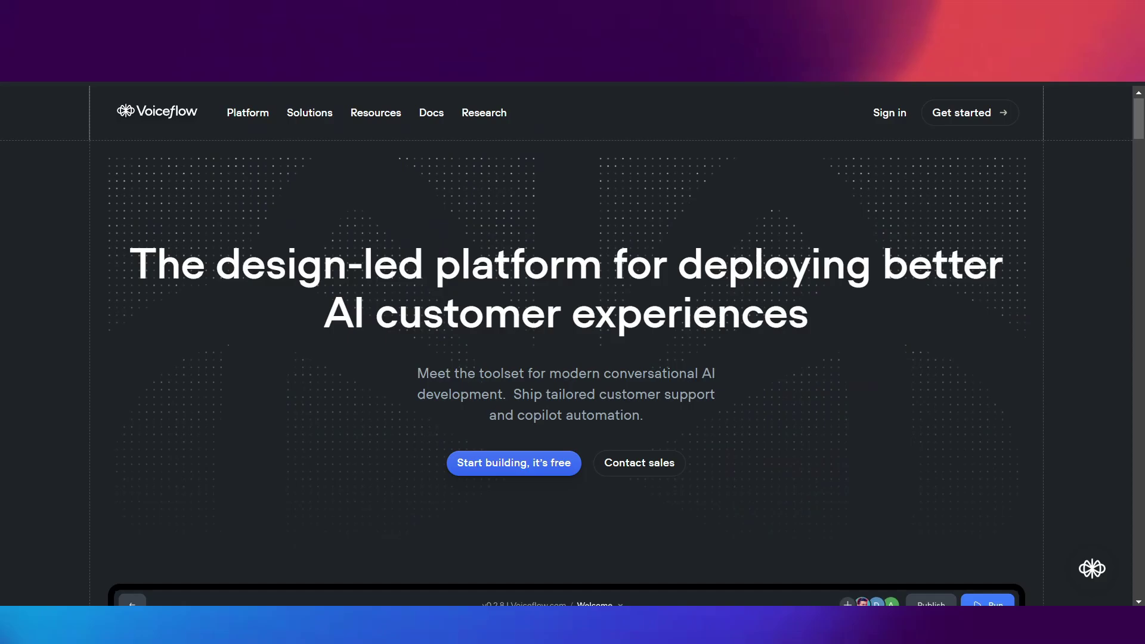
- Scroll the Voiceflow homepage from the design-led platform hero down to the copyright footer
scroll(567, 345, down, 20)
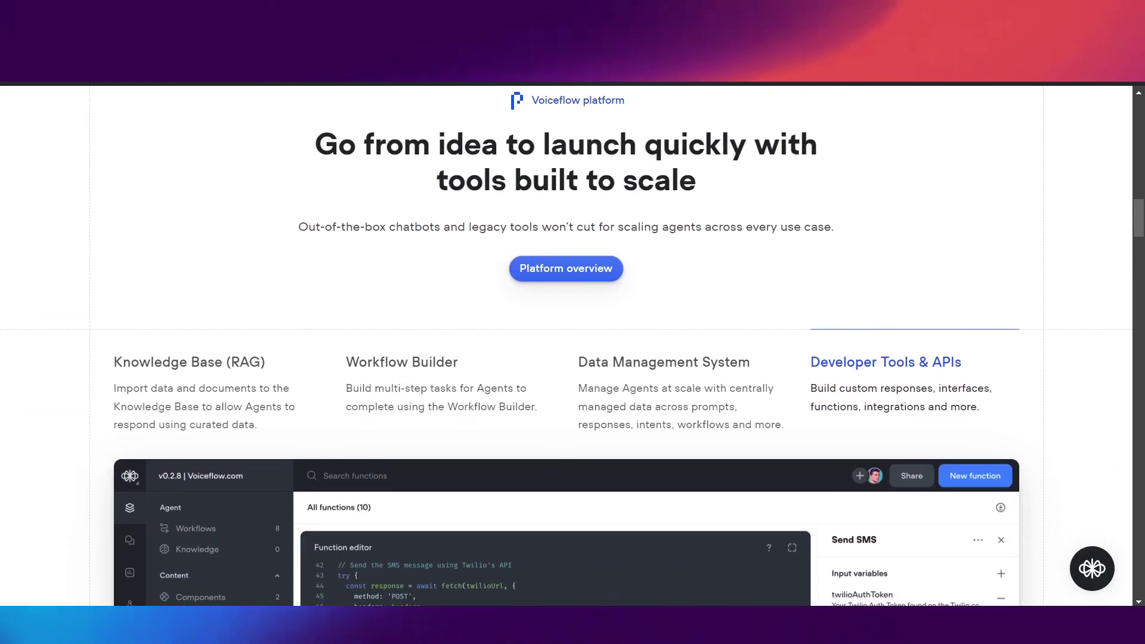
scroll(566, 346, down, 13)
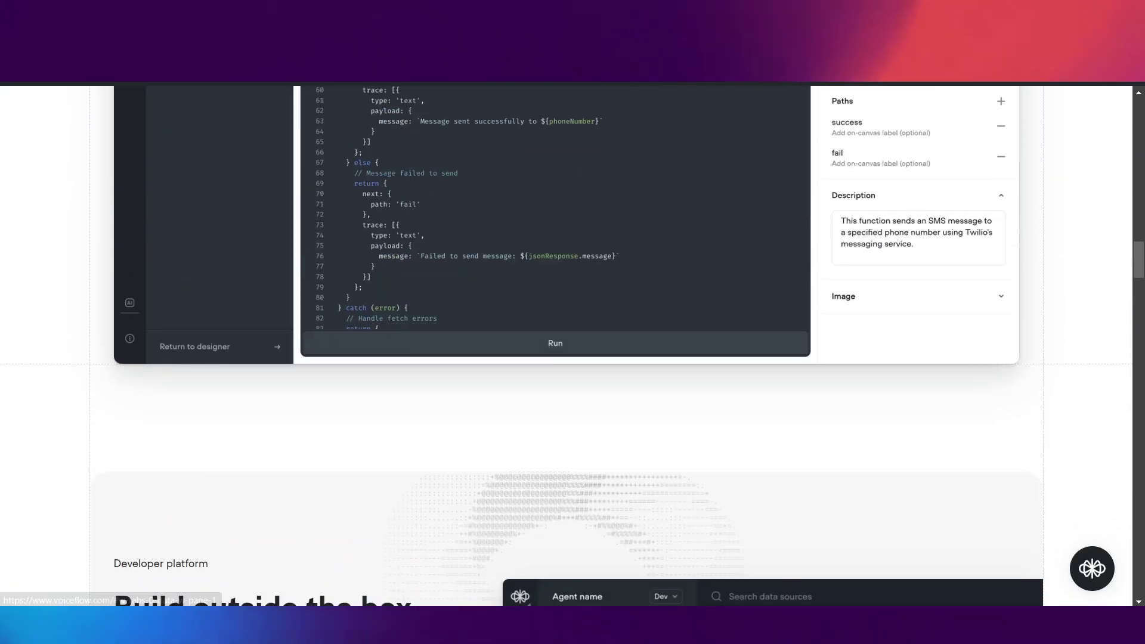
scroll(567, 346, down, 20)
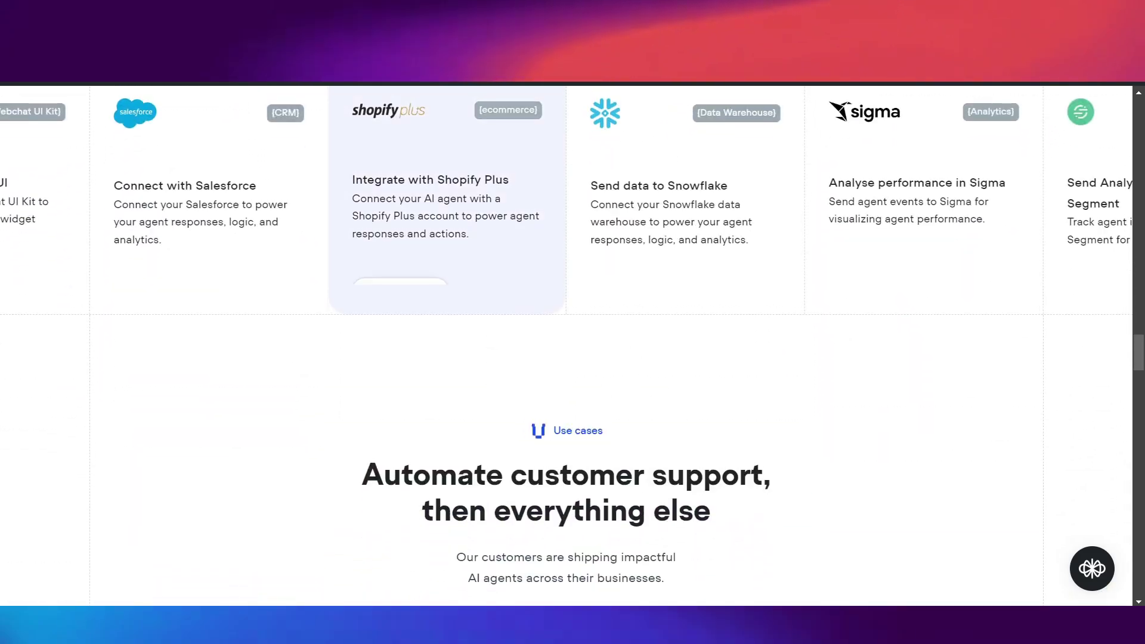
scroll(566, 346, down, 20)
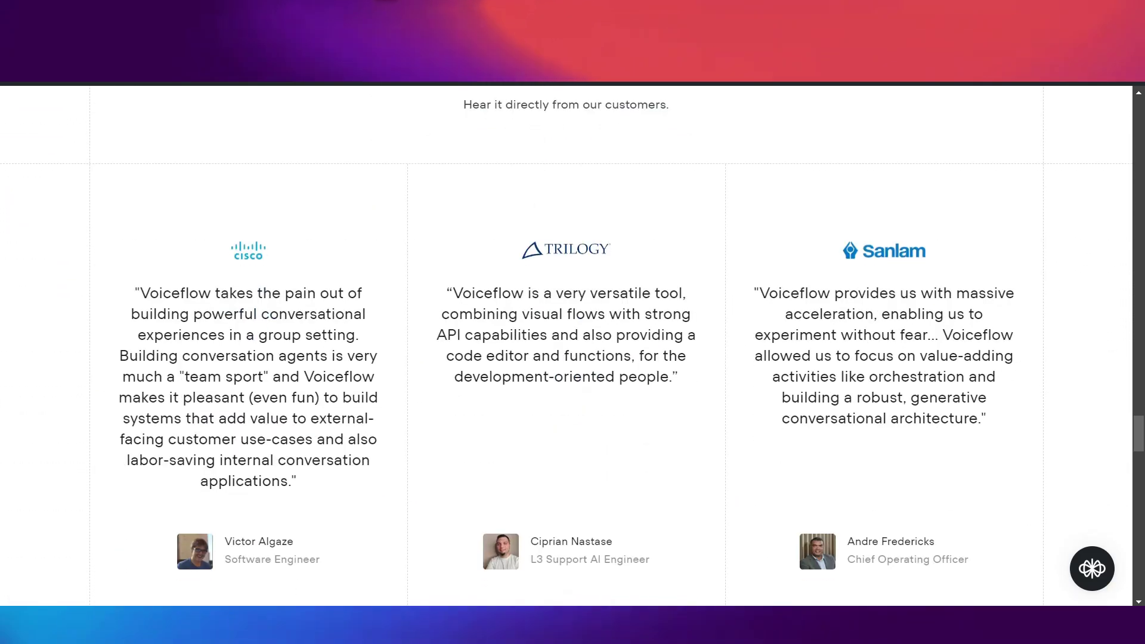
scroll(567, 346, down, 1)
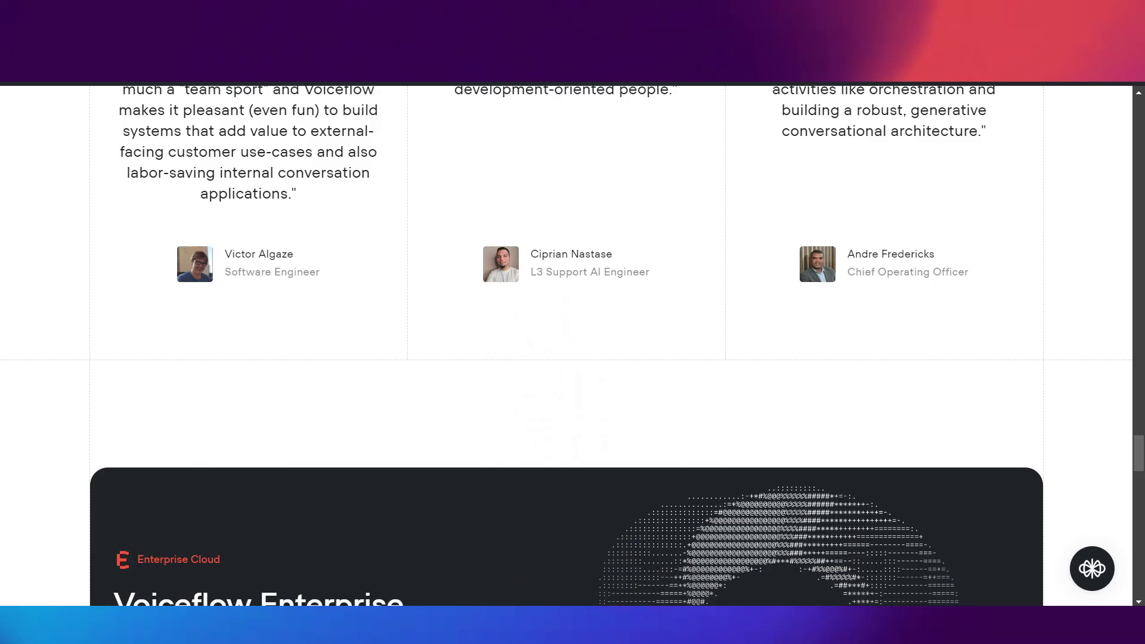
scroll(566, 346, down, 20)
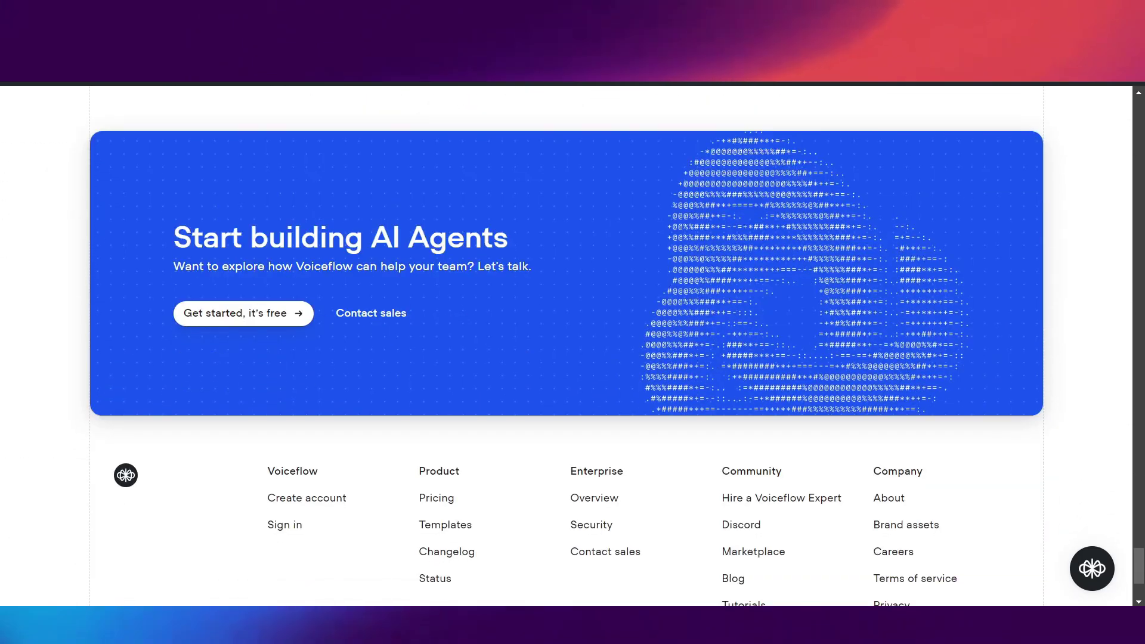
scroll(567, 346, down, 3)
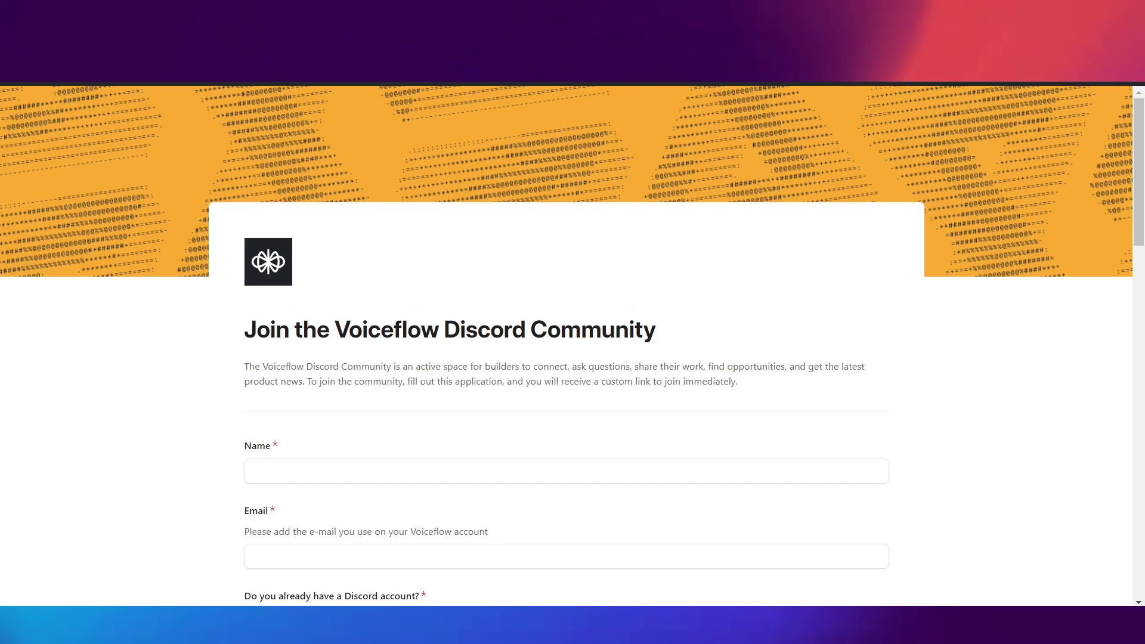
- Scroll through the Airtable Voiceflow Discord application questions, then return to the VOC.AI tab
scroll(567, 346, down, 5)
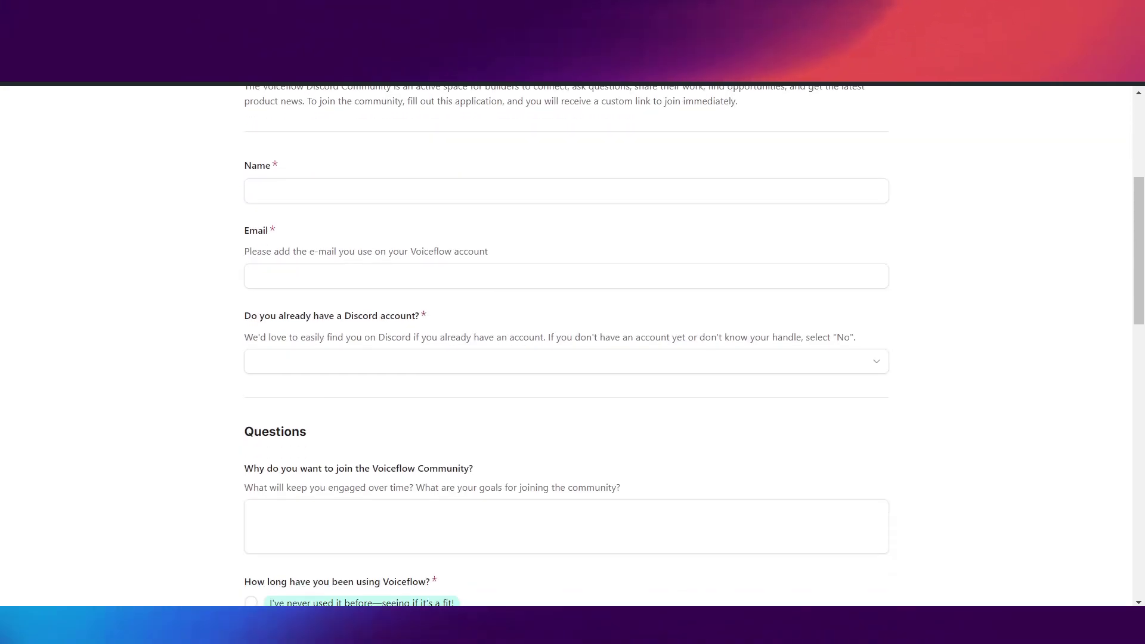
scroll(447, 358, up, 1)
scroll(447, 442, down, 3)
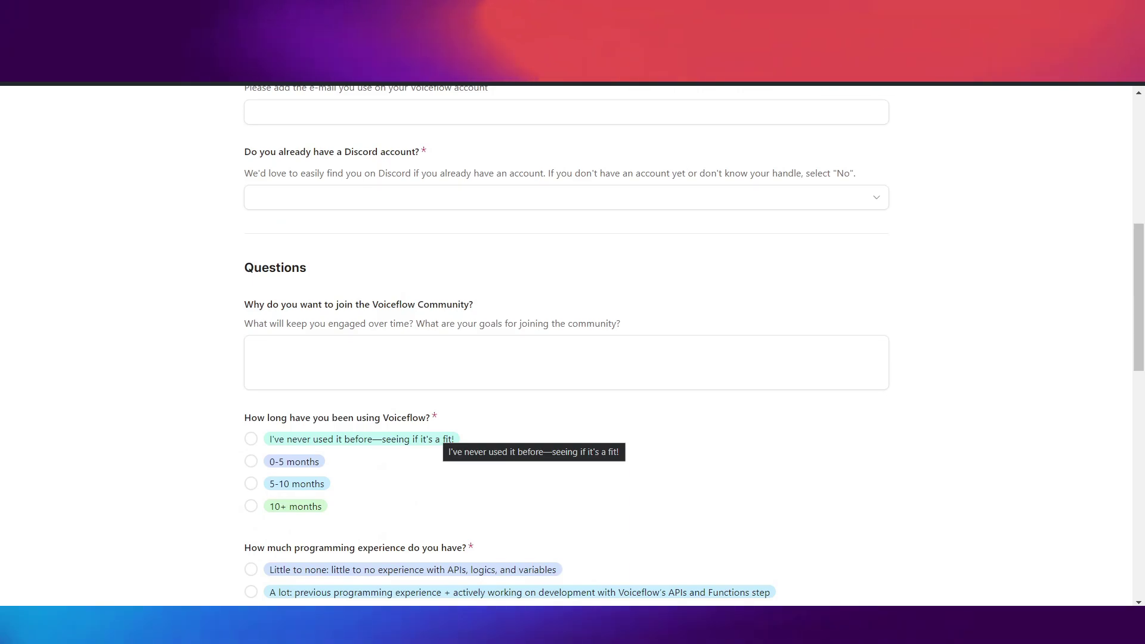
scroll(567, 346, down, 7)
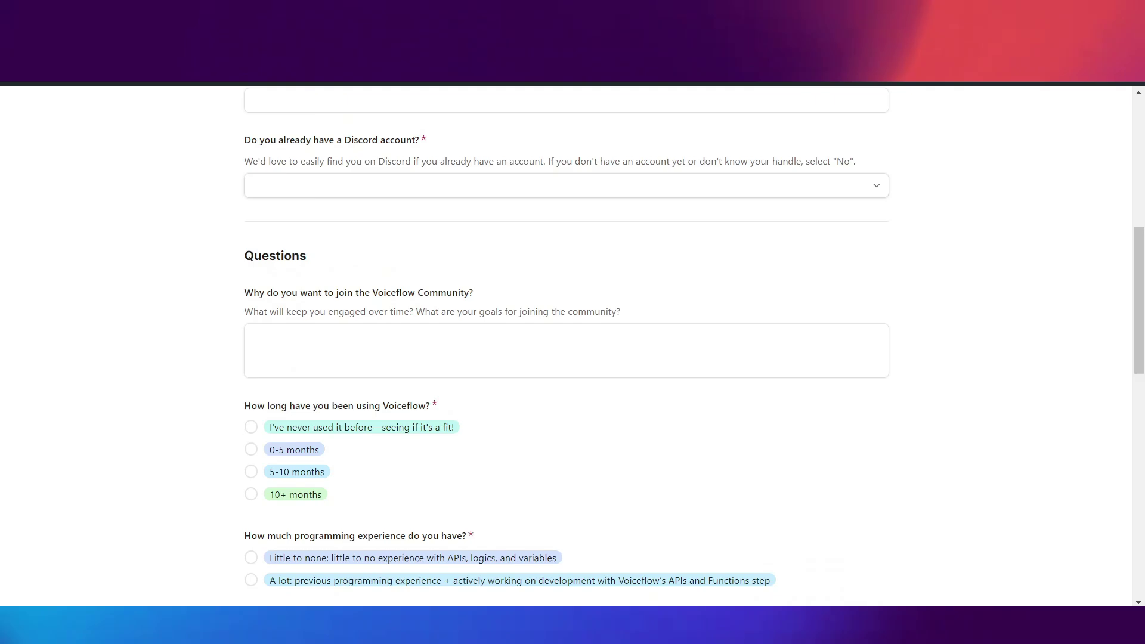
scroll(566, 346, up, 4)
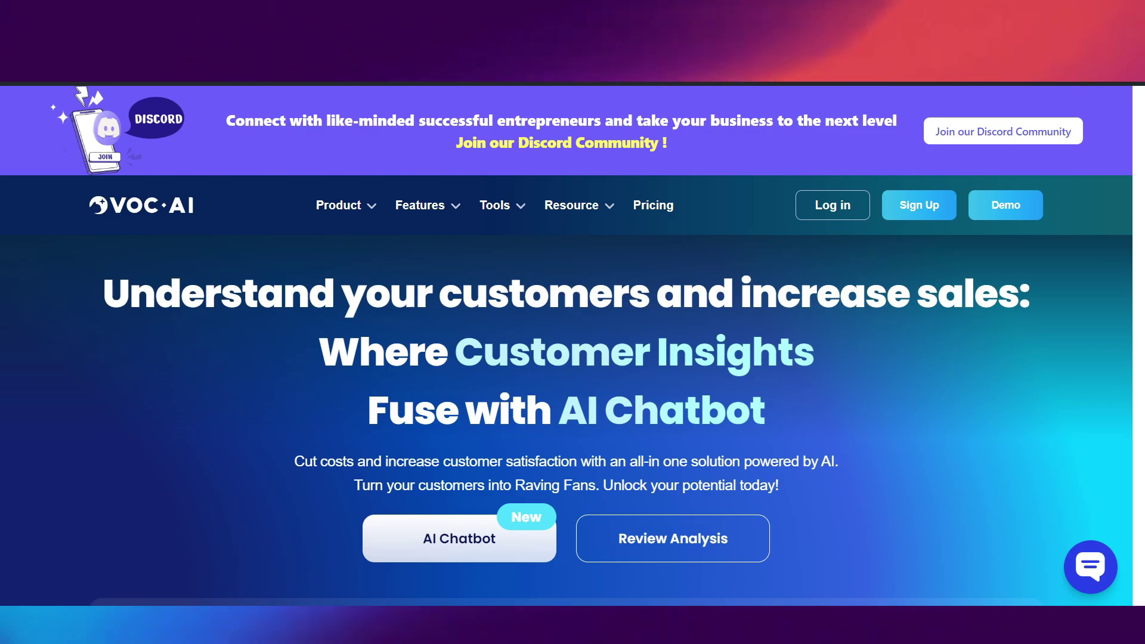
click(1090, 567)
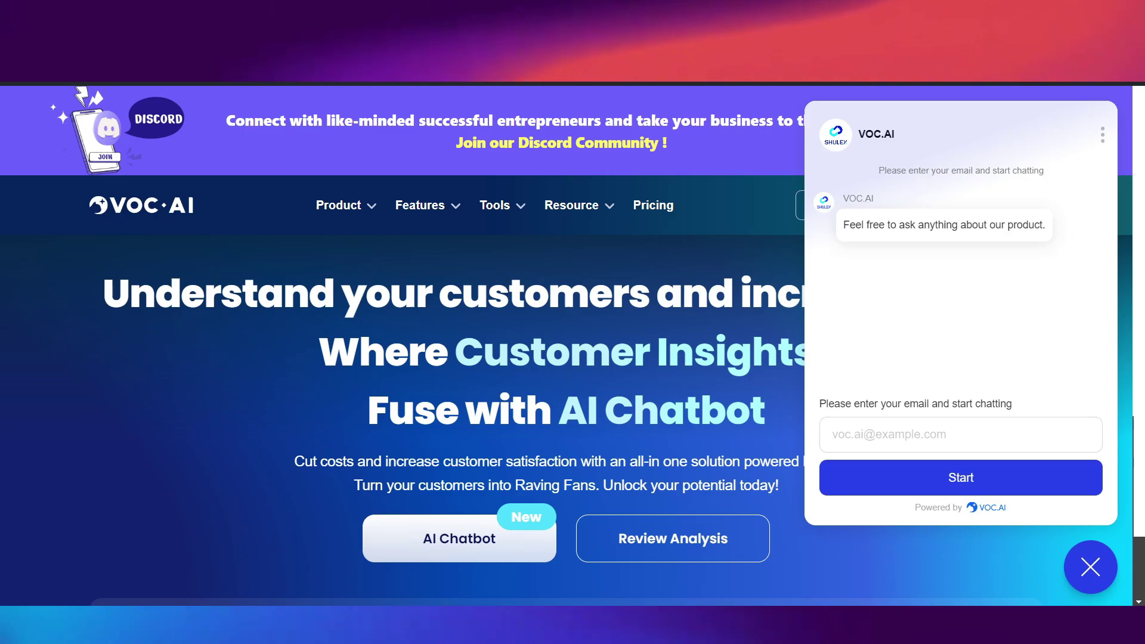
click(894, 435)
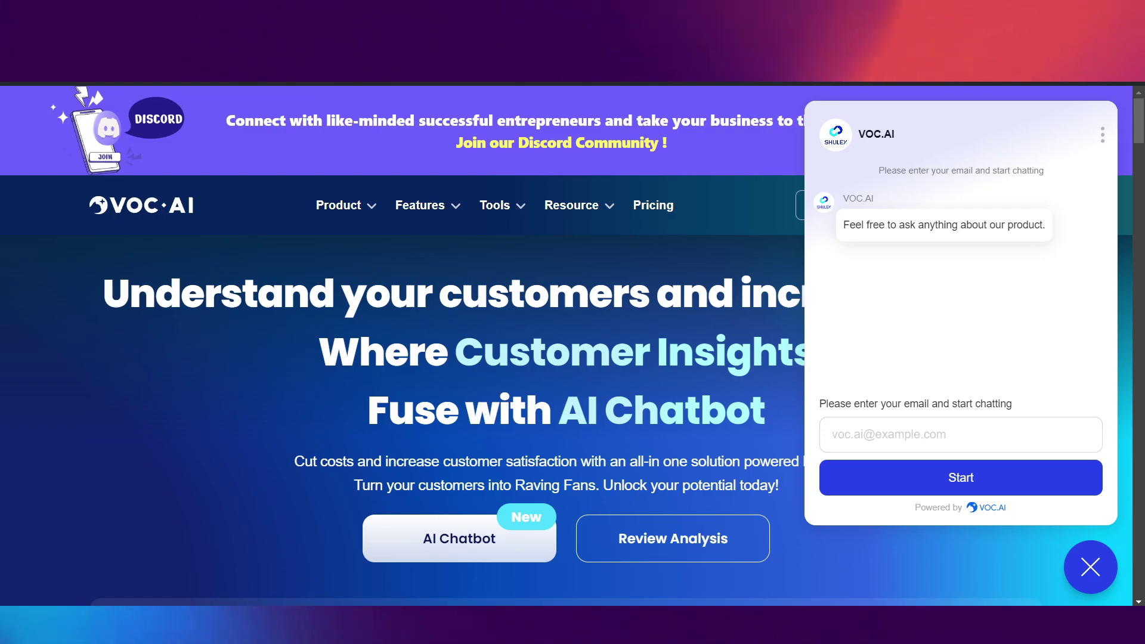
click(1102, 134)
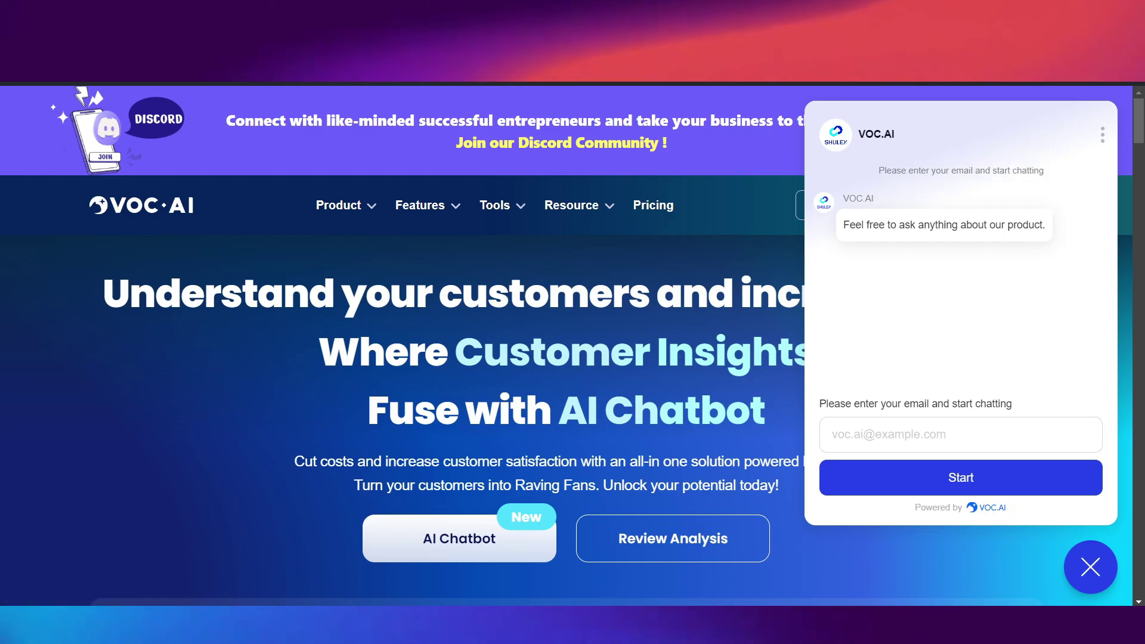
key(Escape)
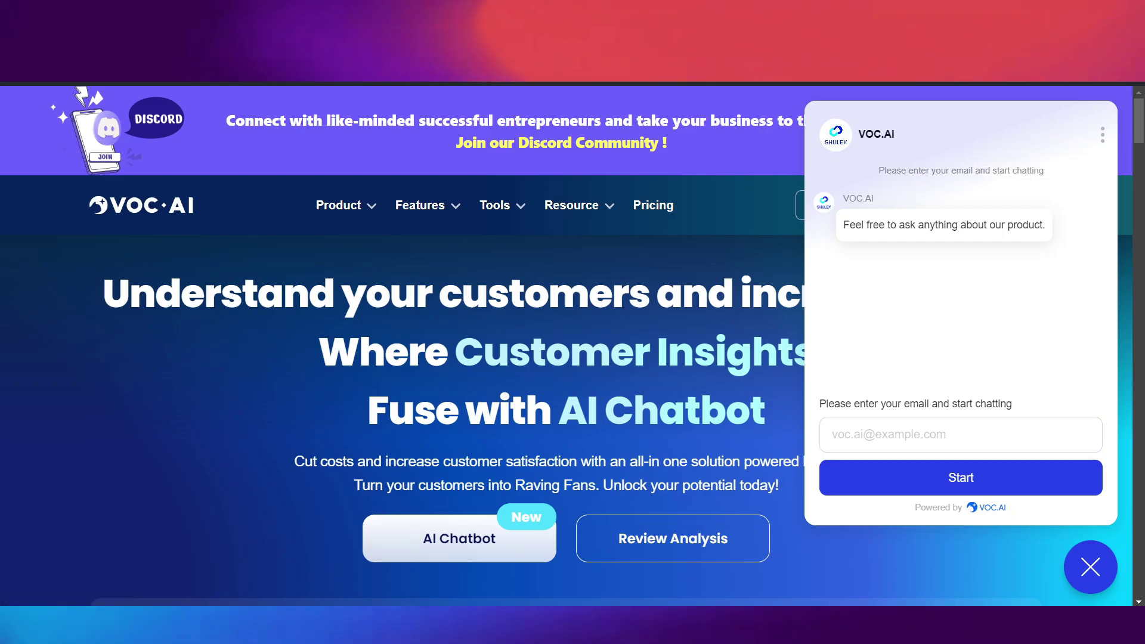
key(Escape)
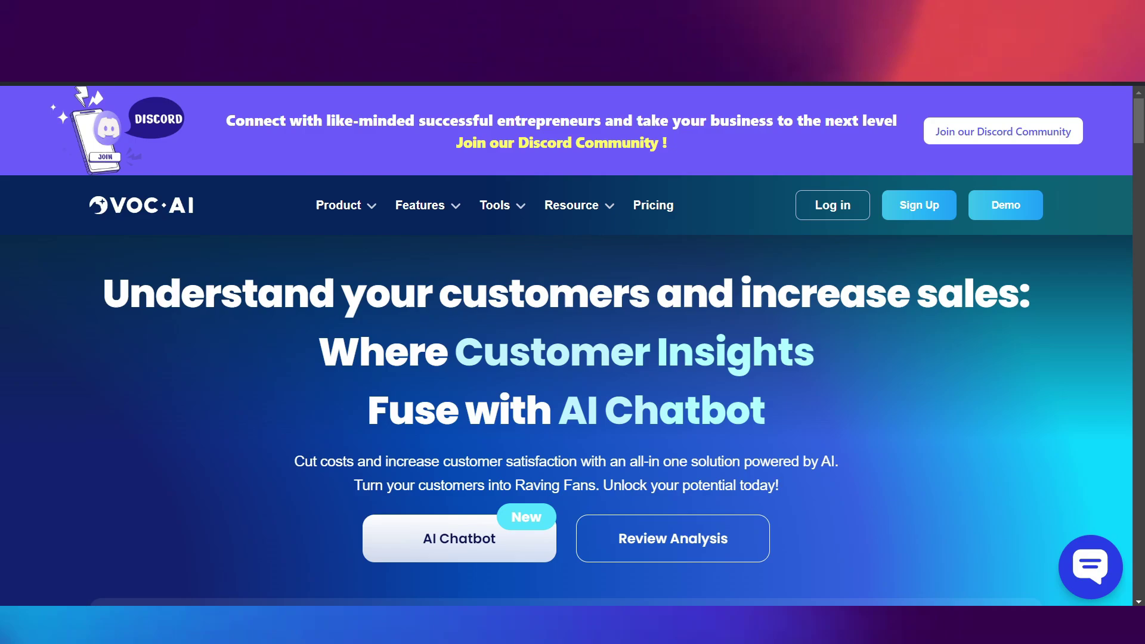
- Scroll through VOC.AI's chatbot feature cards, highlighting the word 'Intent' in a feature heading
scroll(567, 346, down, 4)
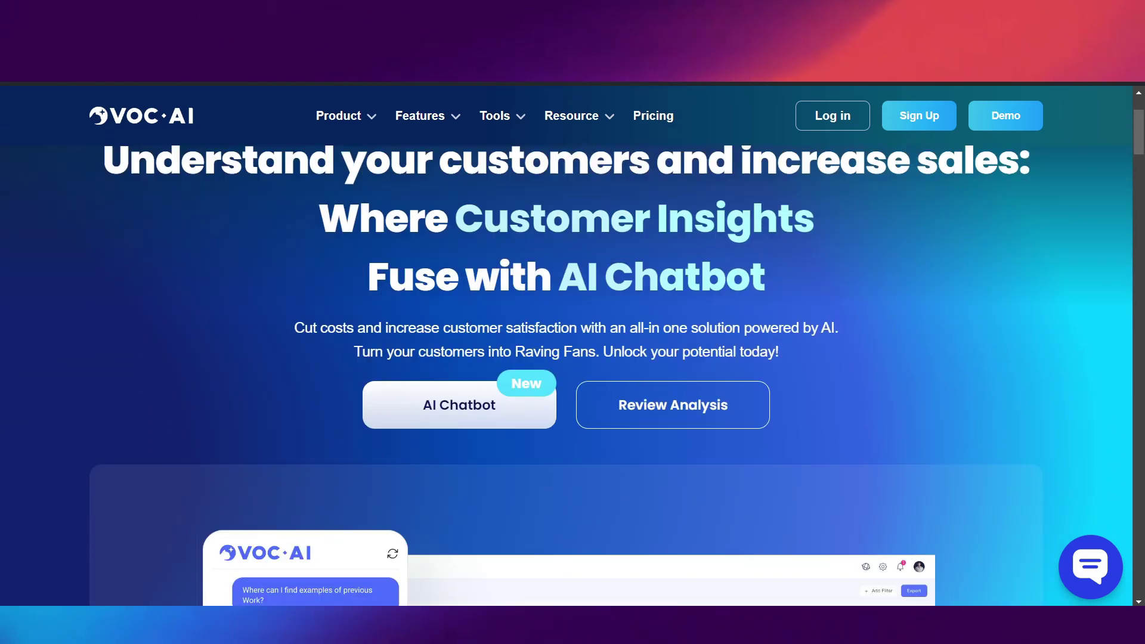
scroll(566, 345, down, 6)
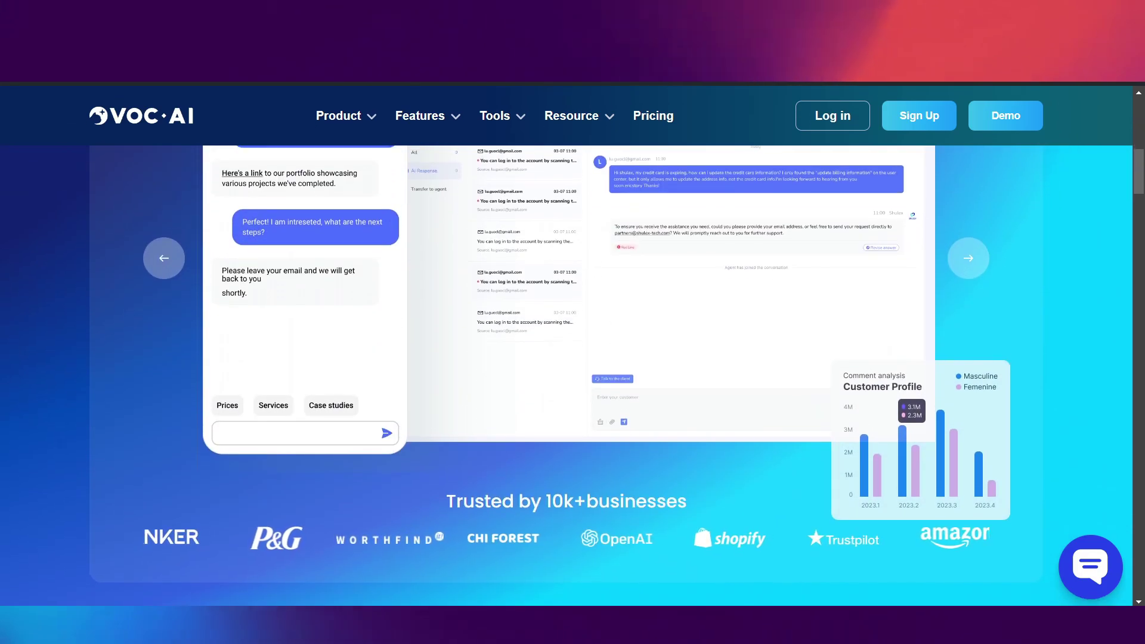
scroll(566, 346, down, 10)
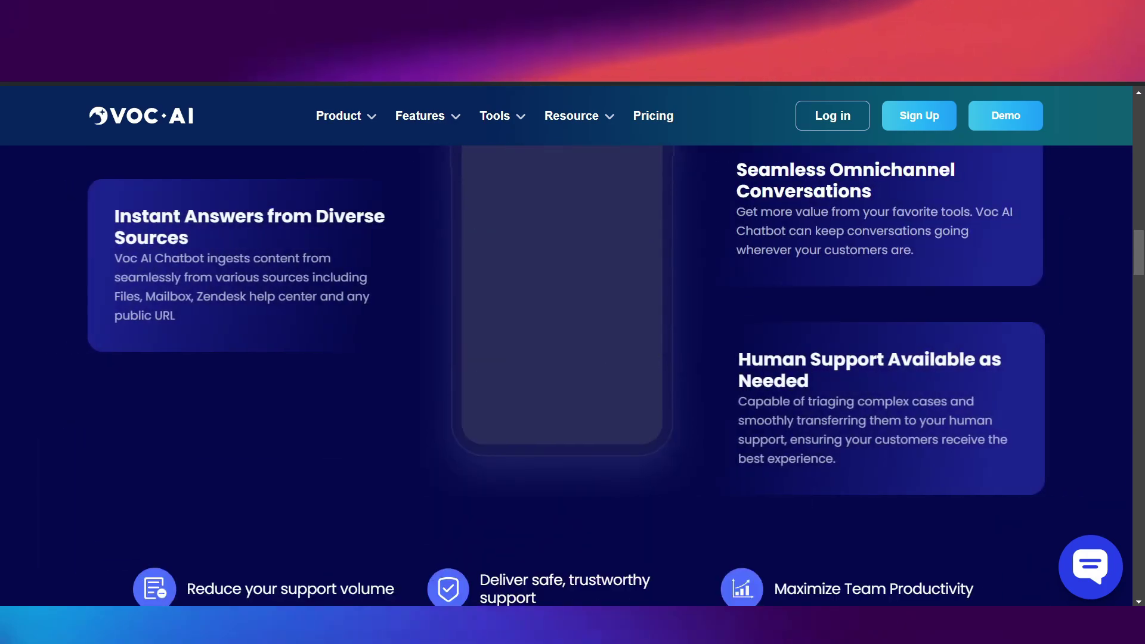
scroll(566, 346, down, 7)
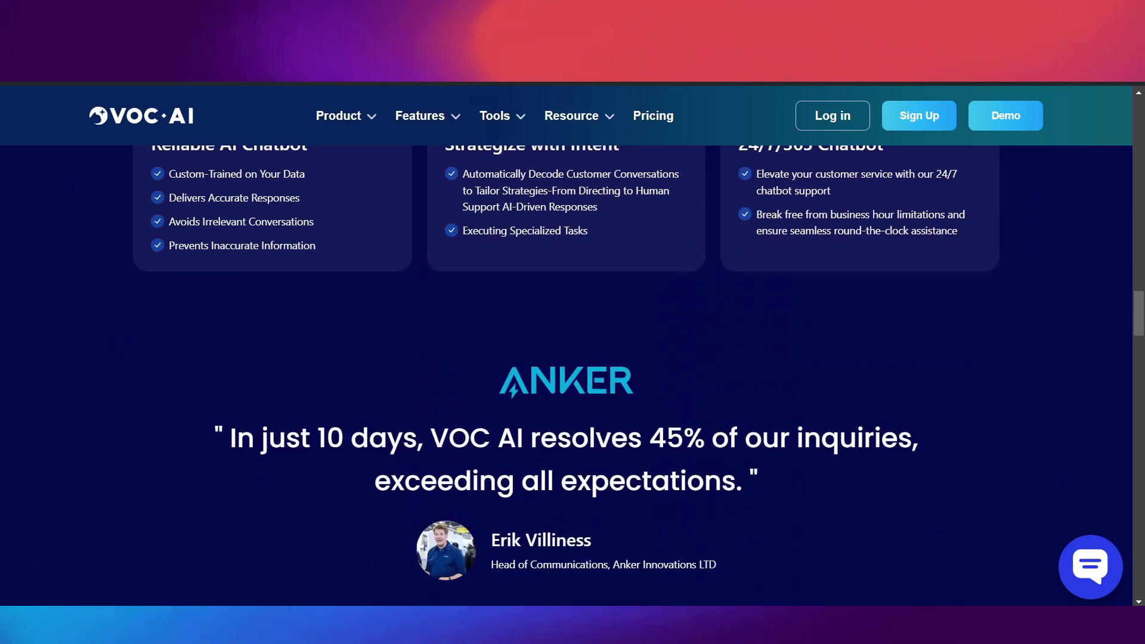
scroll(567, 345, up, 4)
scroll(566, 346, up, 2)
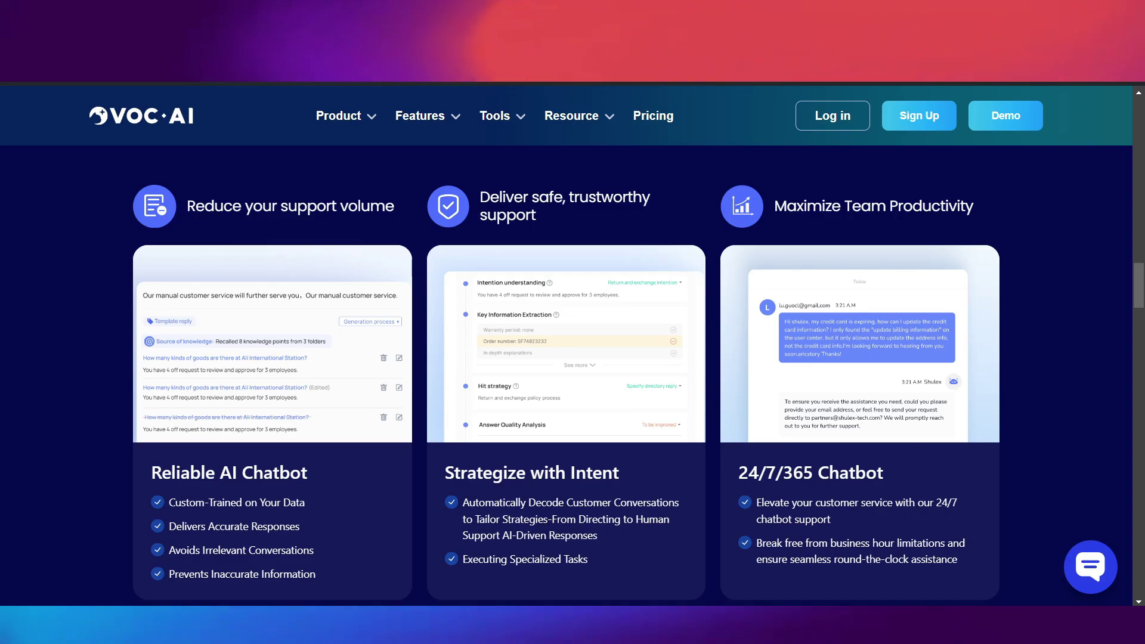
drag(454, 472, 576, 472)
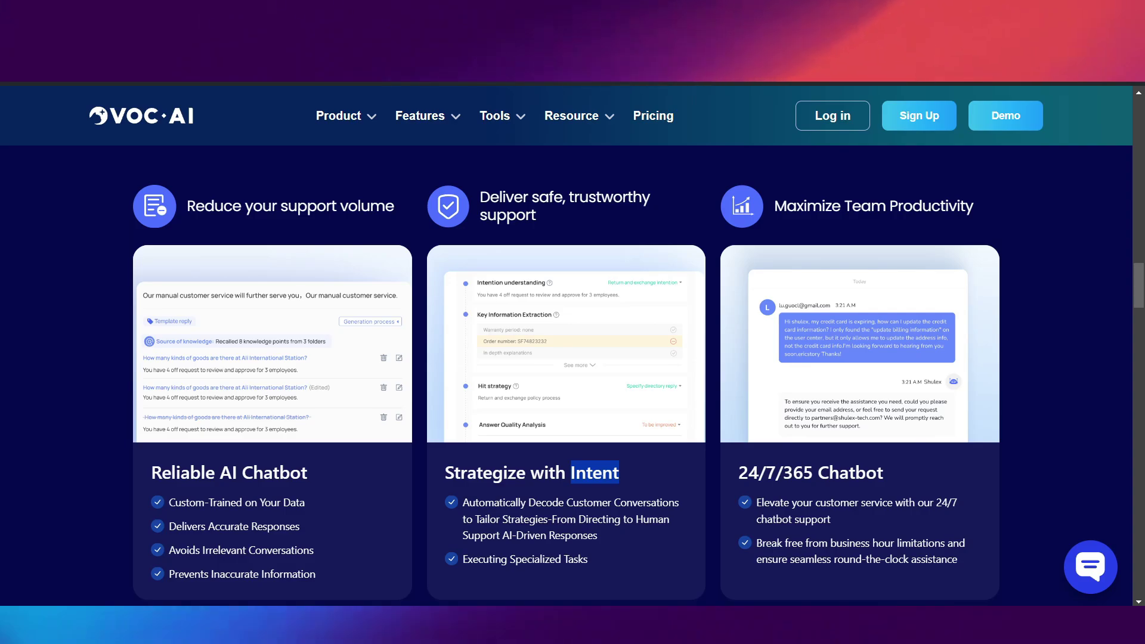
scroll(573, 358, down, 1)
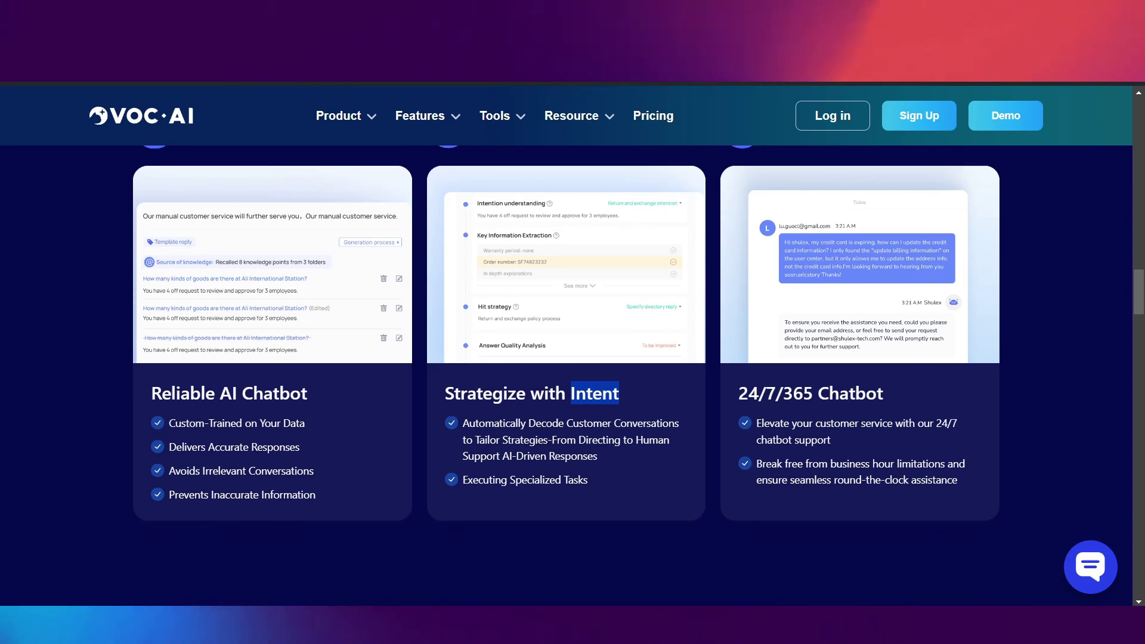
scroll(572, 358, down, 10)
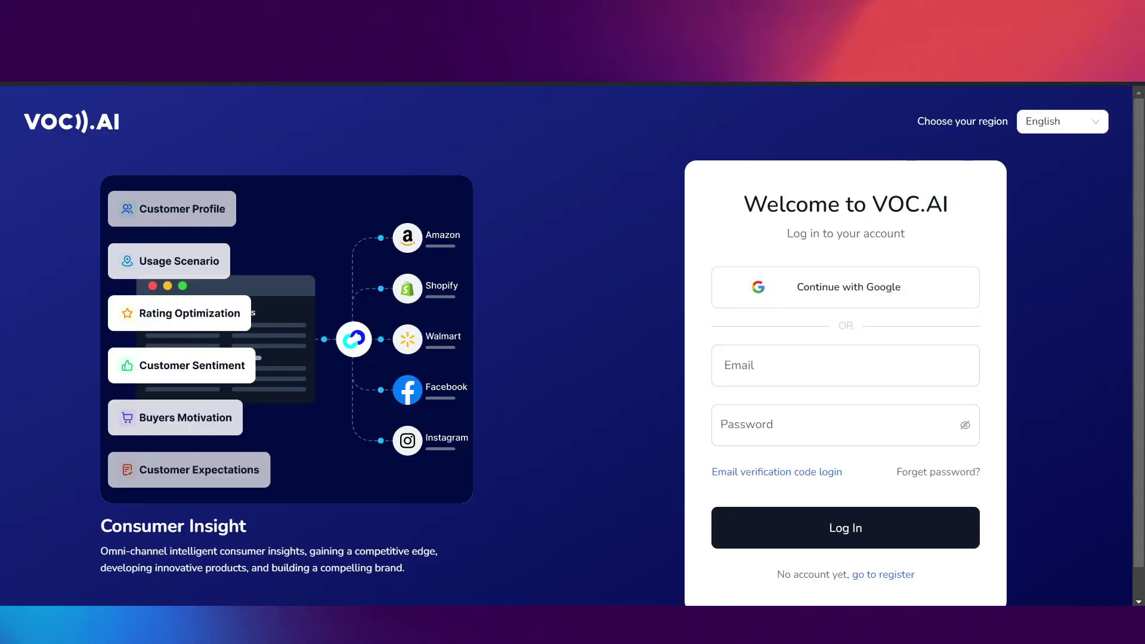
- Log in to VOC.AI with the saved account e-mail and the account password
key(Up)
key(Down)
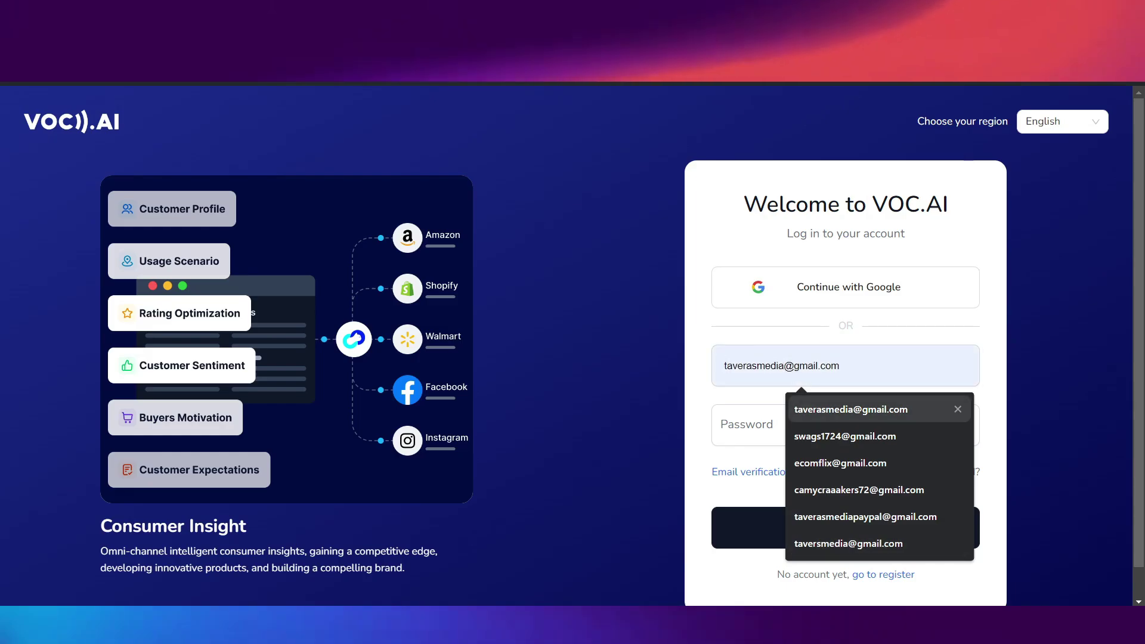
key(Return)
key(Tab)
text(a)
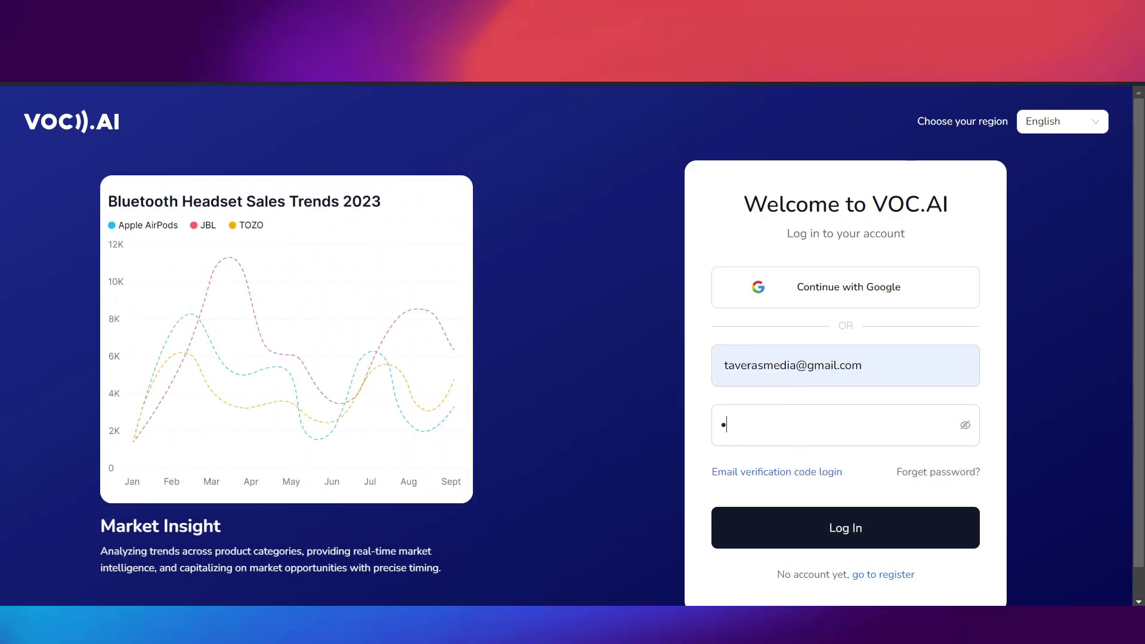
text(dm)
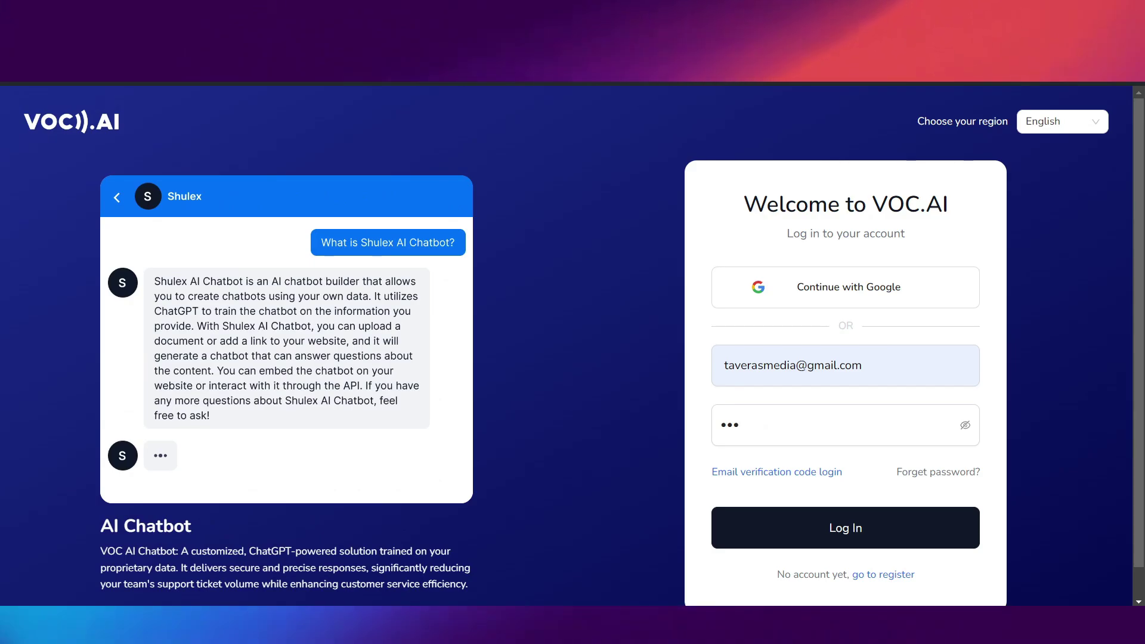
text(in)
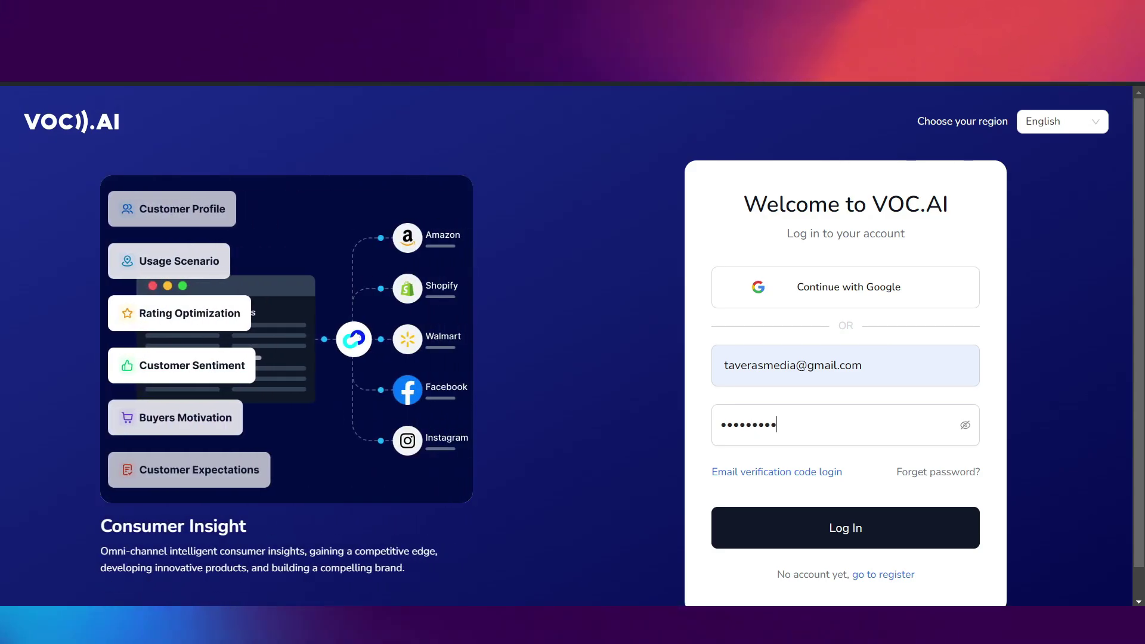
text(123)
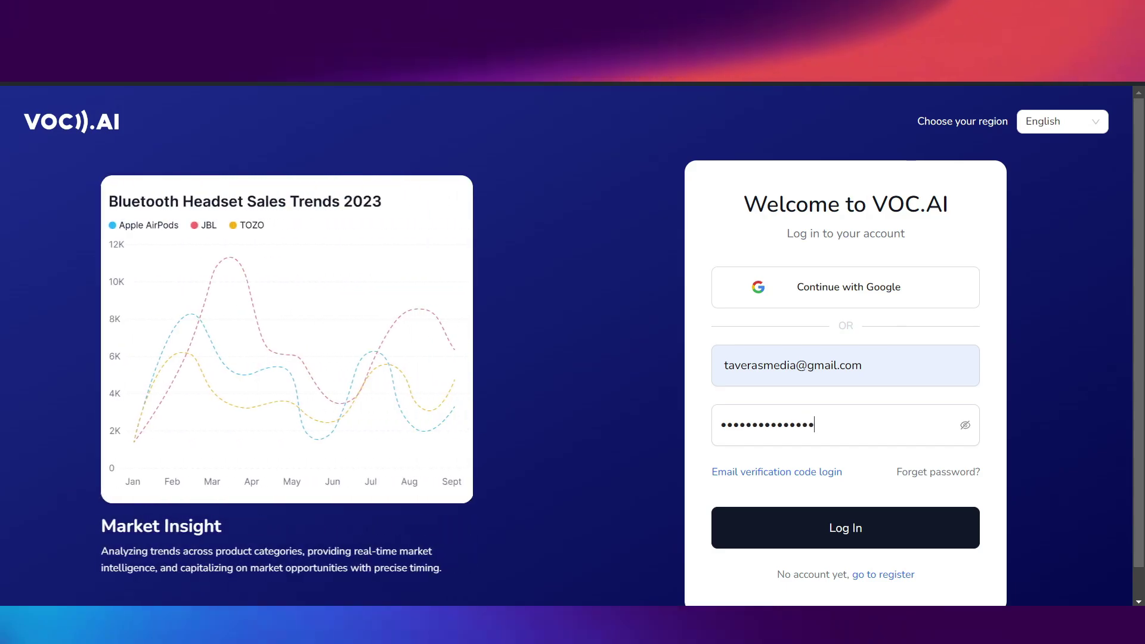
key(Return)
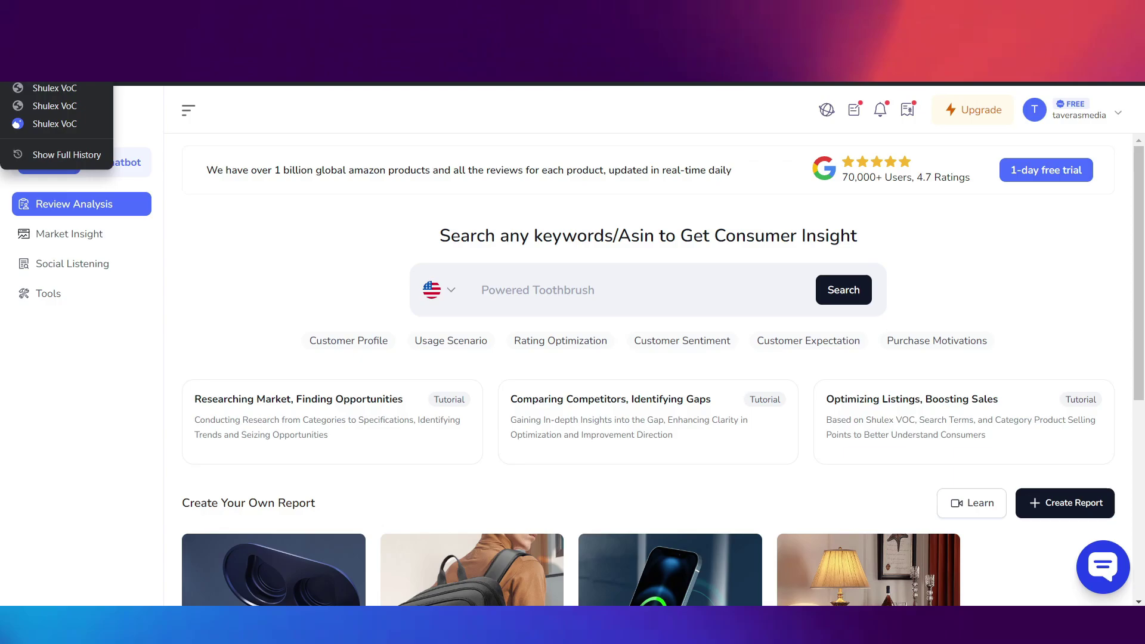
- Dismiss the Create Your Report modal and go to the Tools page from the sidebar
scroll(656, 369, down, 4)
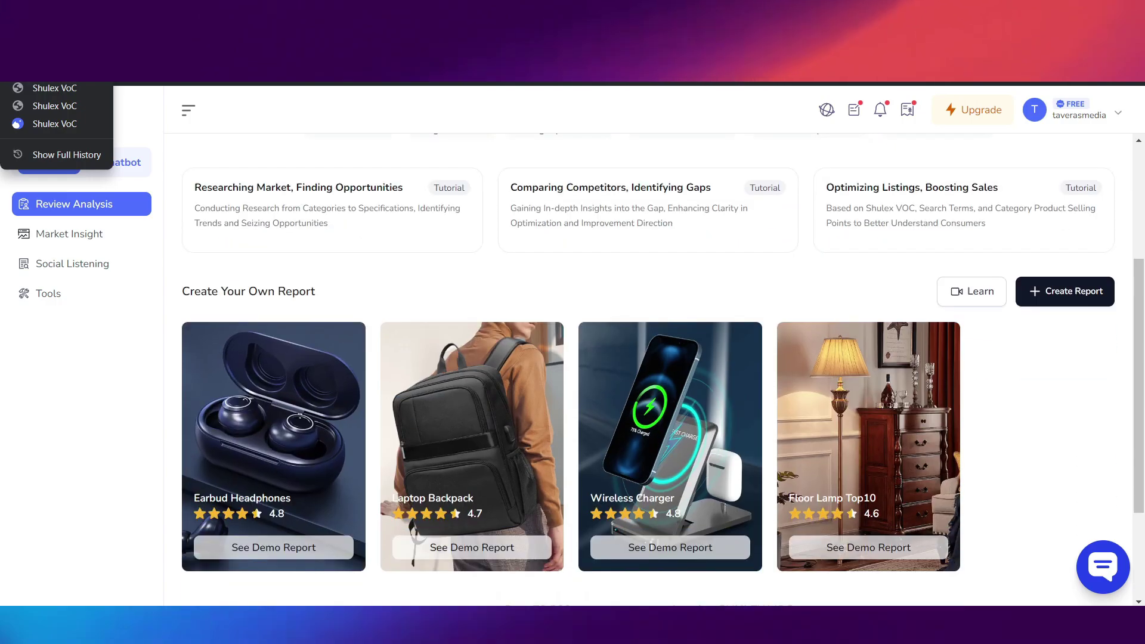
click(282, 291)
scroll(656, 369, up, 4)
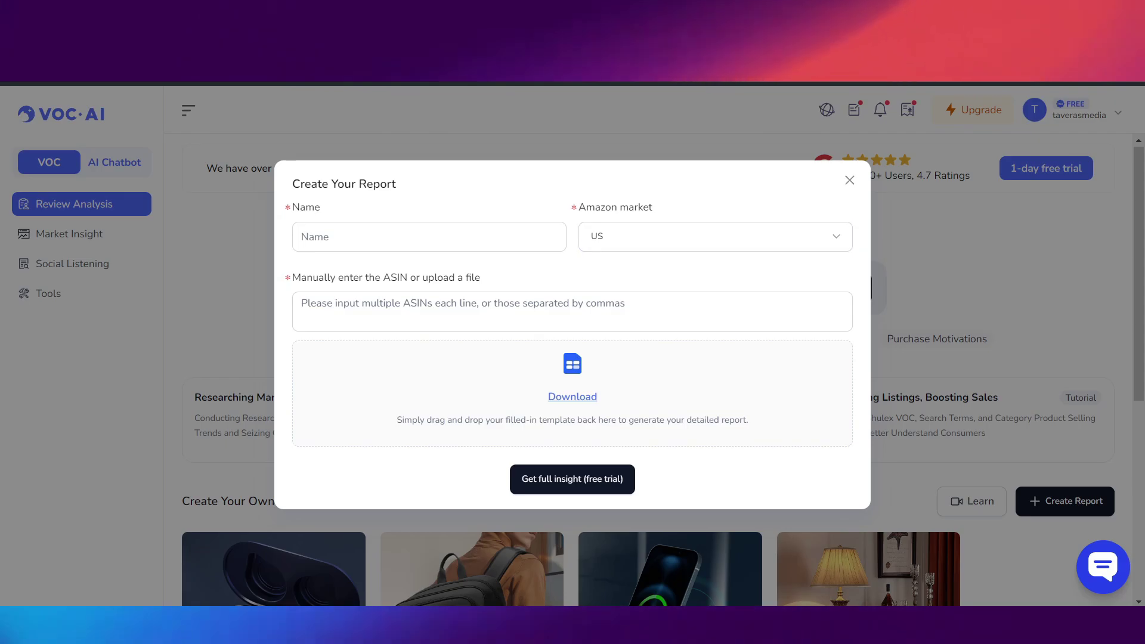
key(Escape)
click(49, 292)
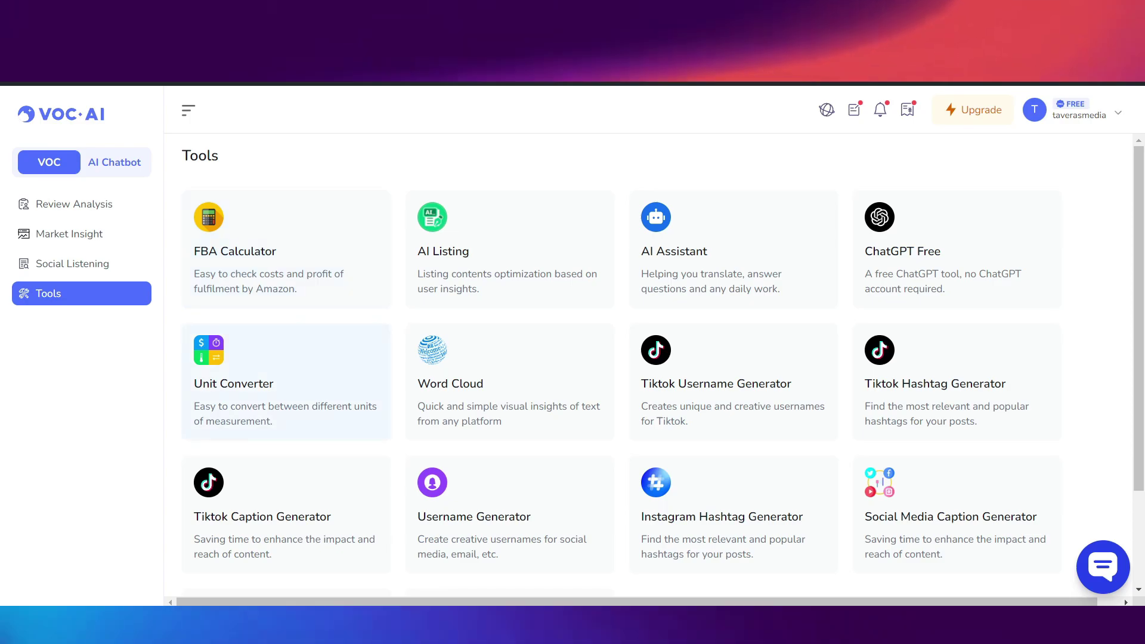
- Open the ChatGPT Free card from the Tools list
scroll(656, 358, down, 3)
scroll(656, 358, up, 3)
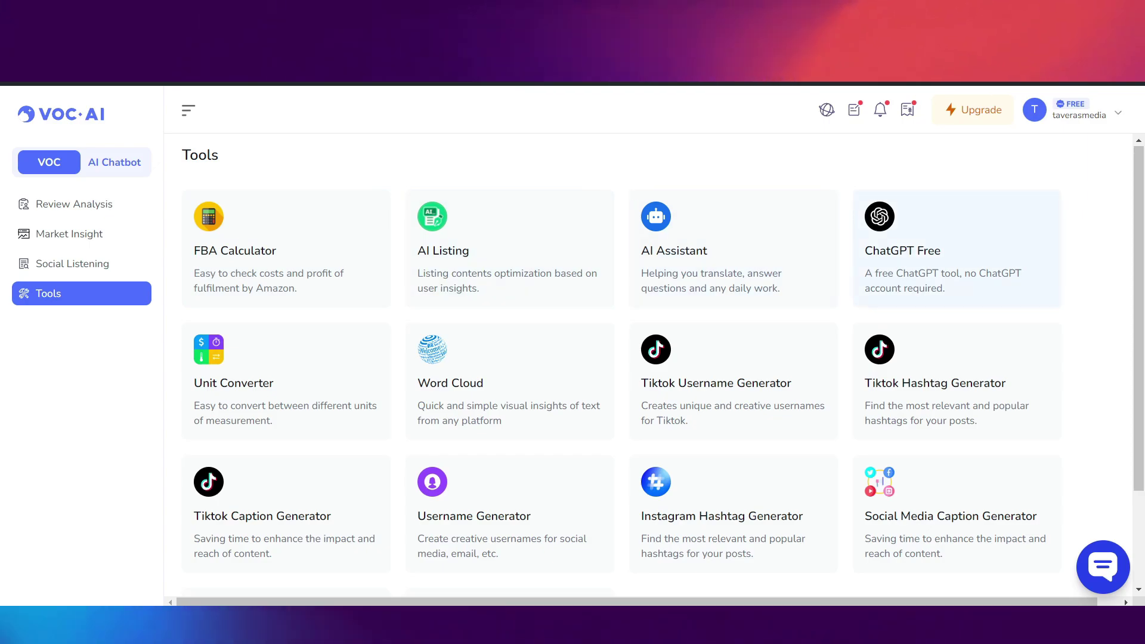
click(957, 250)
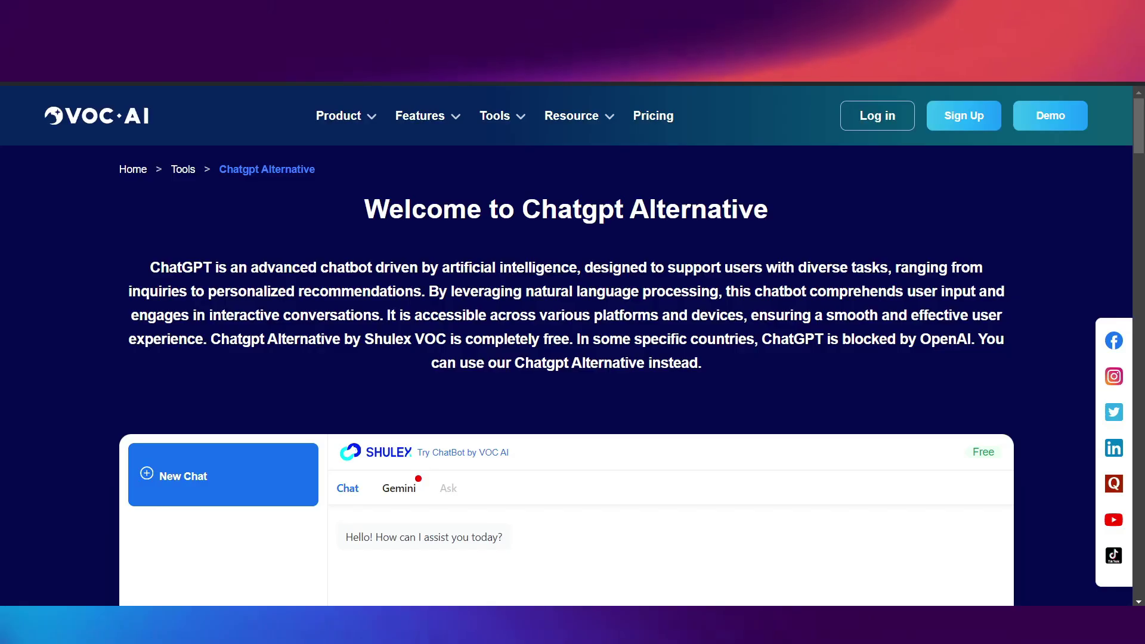
- Scroll around the ChatGPT Alternative tool page, briefly highlighting some card text
scroll(573, 346, down, 2)
scroll(573, 346, down, 5)
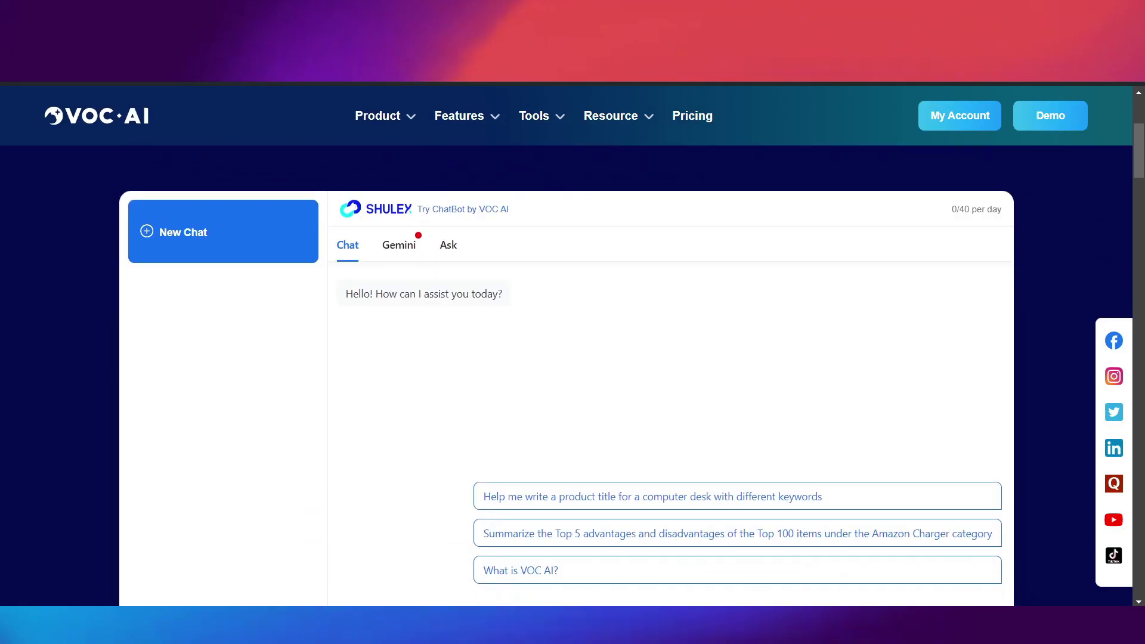
scroll(572, 346, up, 3)
scroll(572, 345, up, 1)
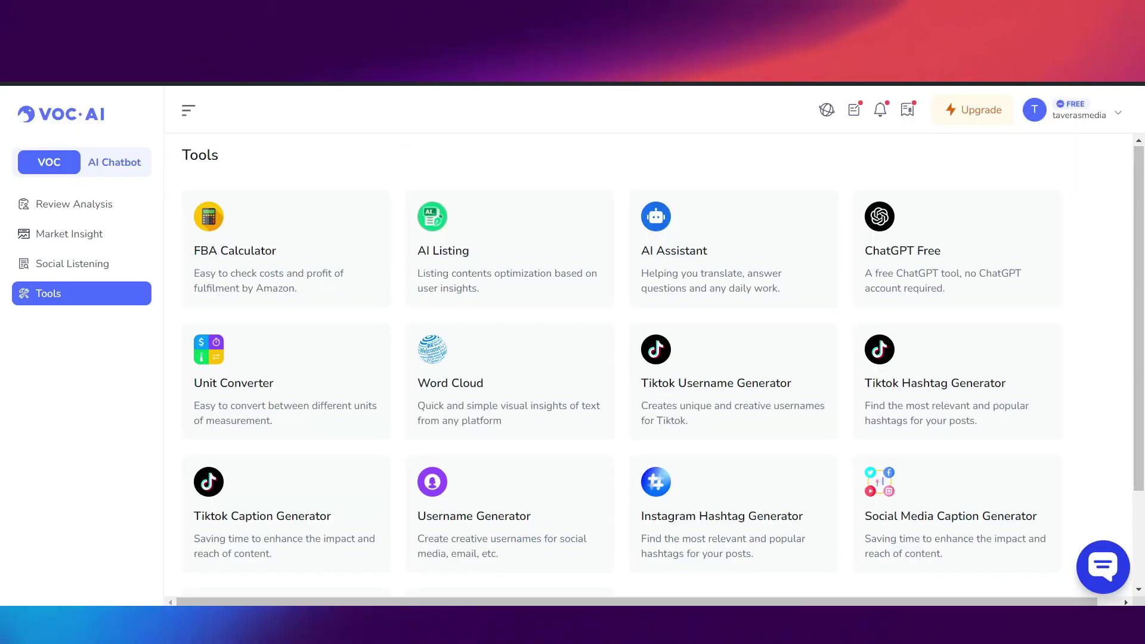
drag(734, 287, 504, 420)
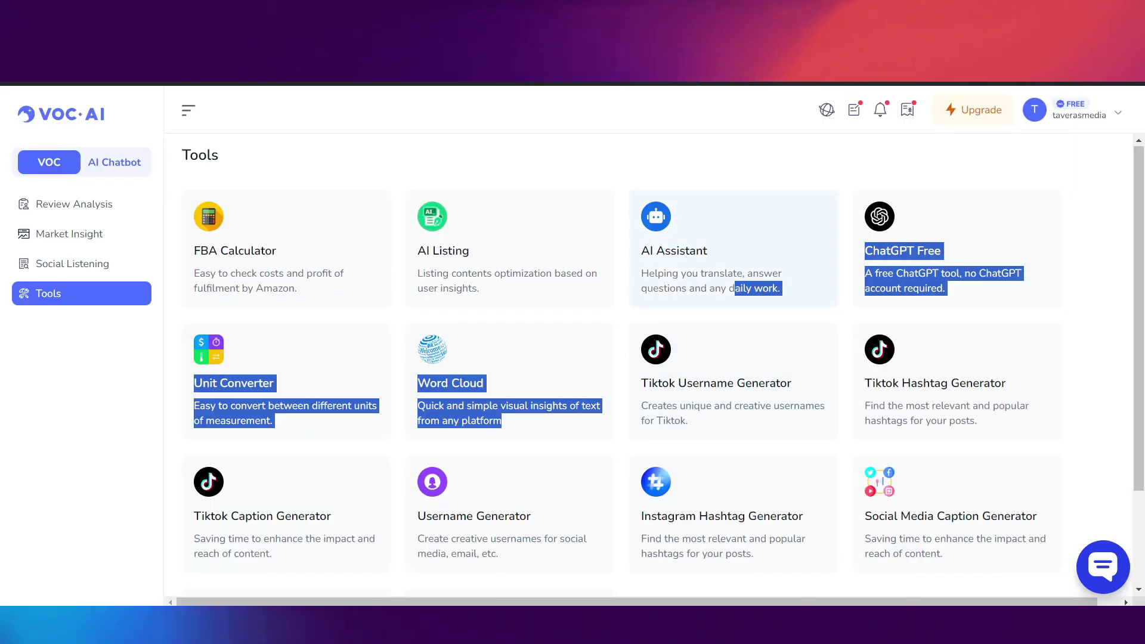
click(504, 421)
scroll(715, 161, down, 4)
scroll(716, 161, right, 1)
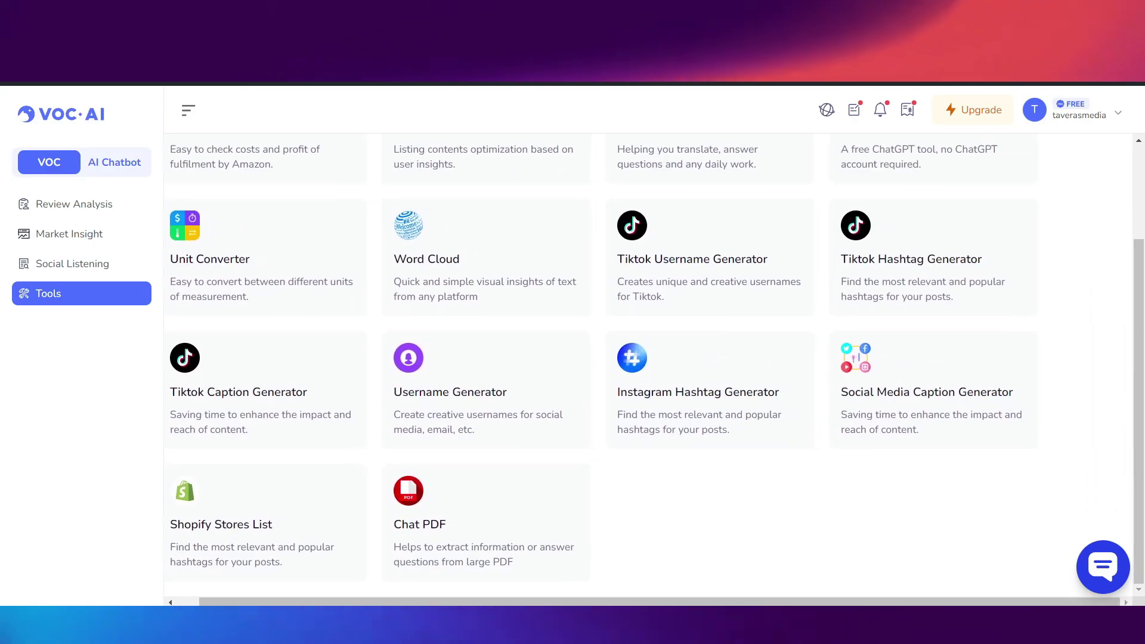
scroll(715, 161, up, 4)
scroll(715, 161, left, 1)
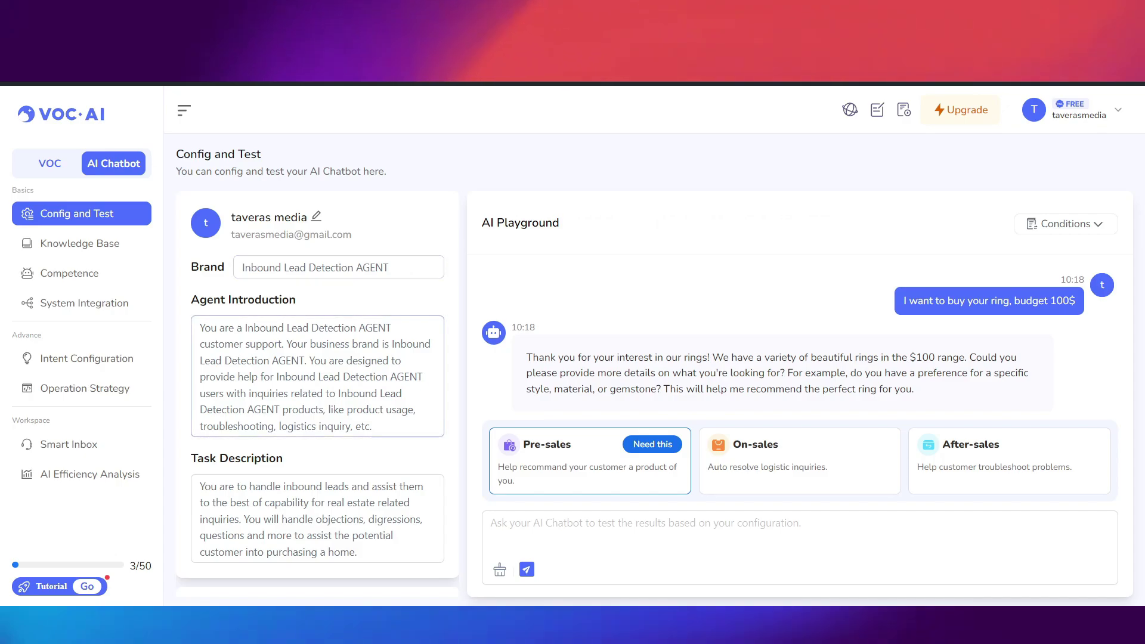
drag(200, 327, 365, 376)
click(365, 376)
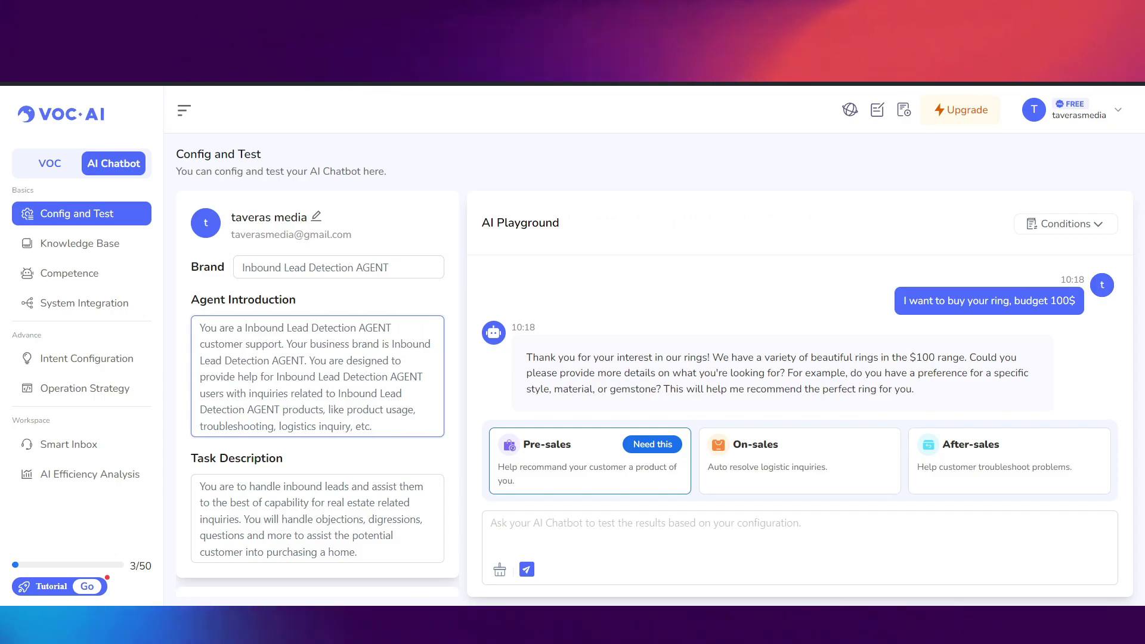
scroll(318, 391, down, 1)
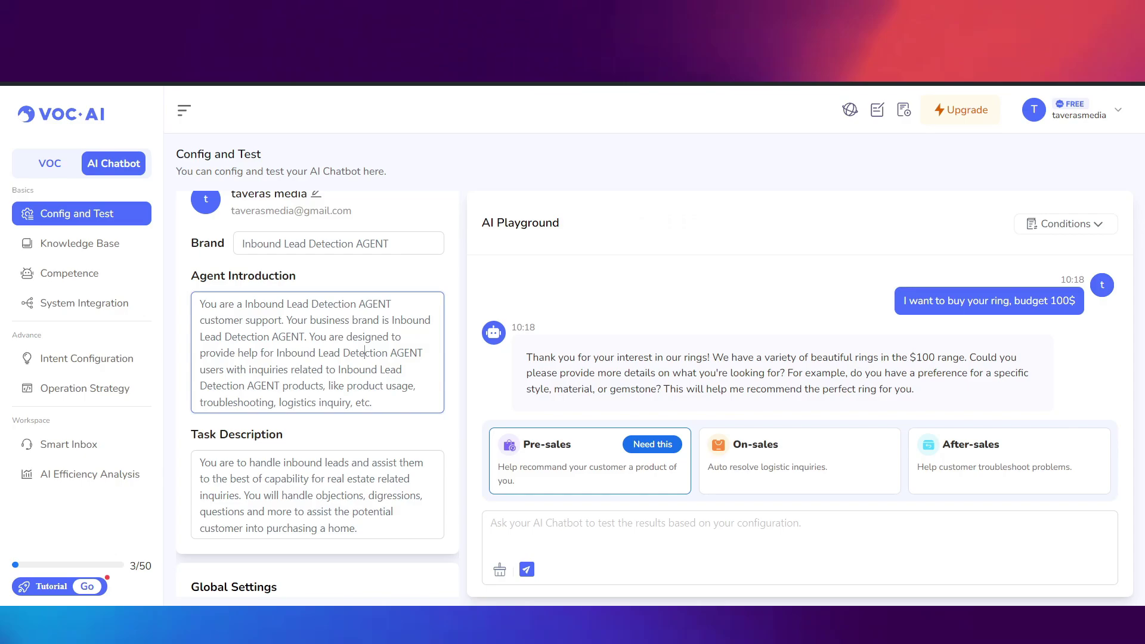
scroll(317, 392, down, 5)
scroll(317, 392, up, 6)
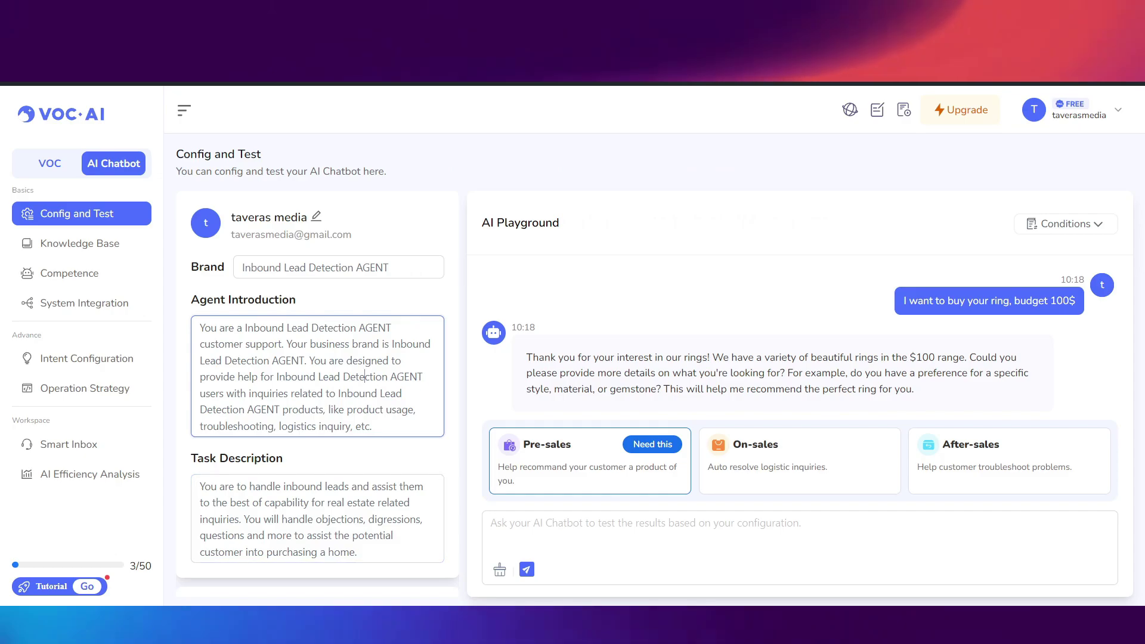
click(79, 244)
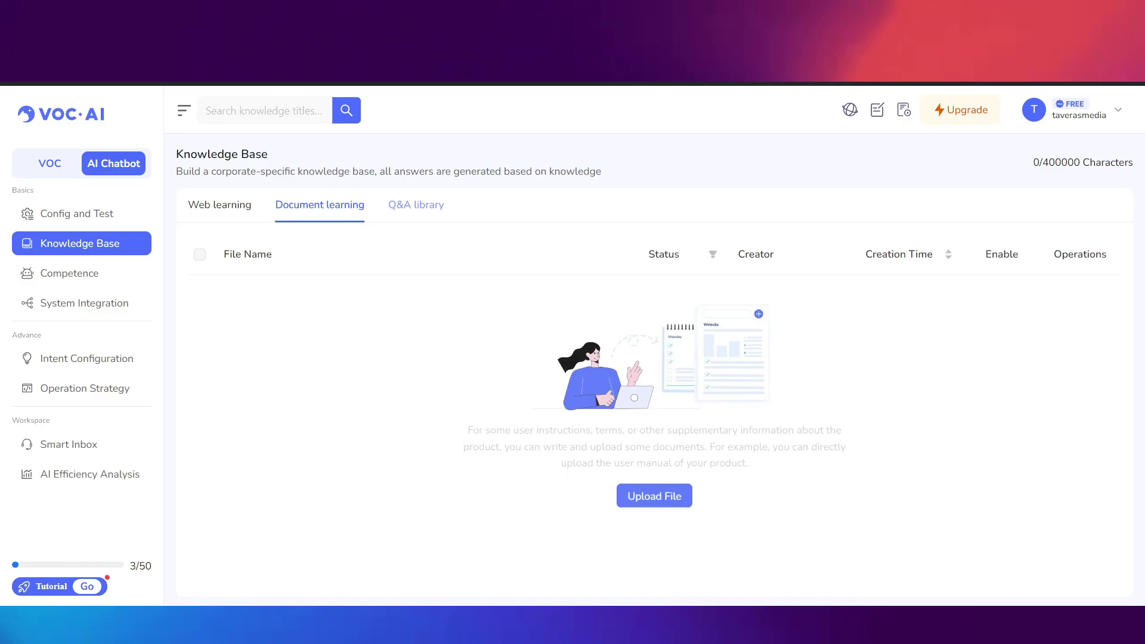
- Open the Q&A library showing the 'How long has your company been in business for?' FAQ
click(416, 205)
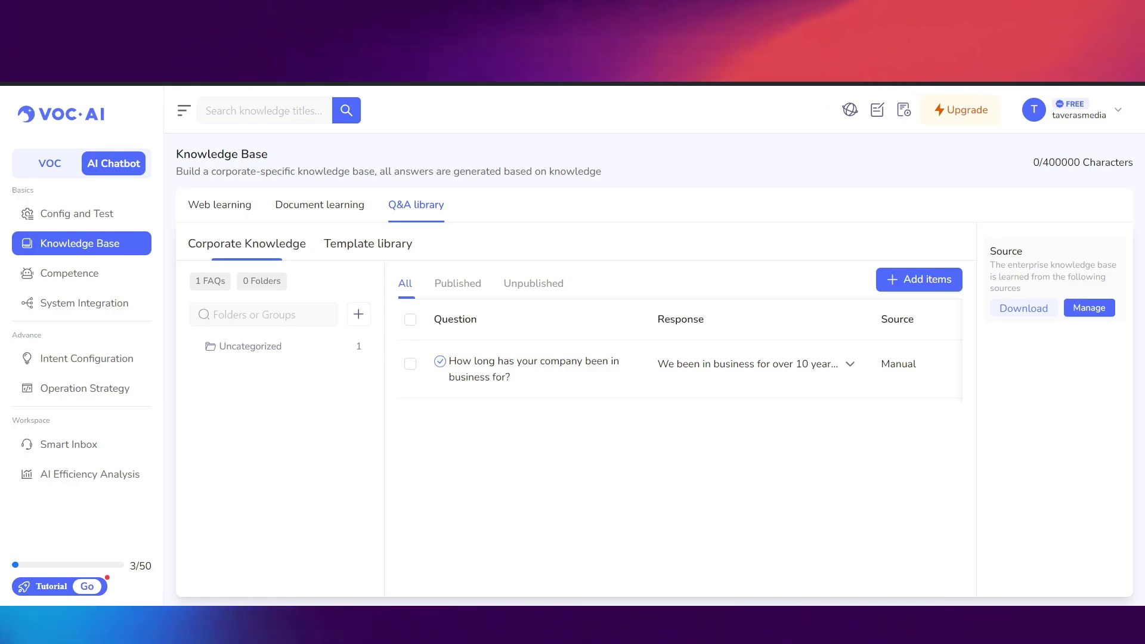
- View the Ecommerce Logistics Message skill's Logistic Inquiry replies, then return to the Competence list
click(69, 273)
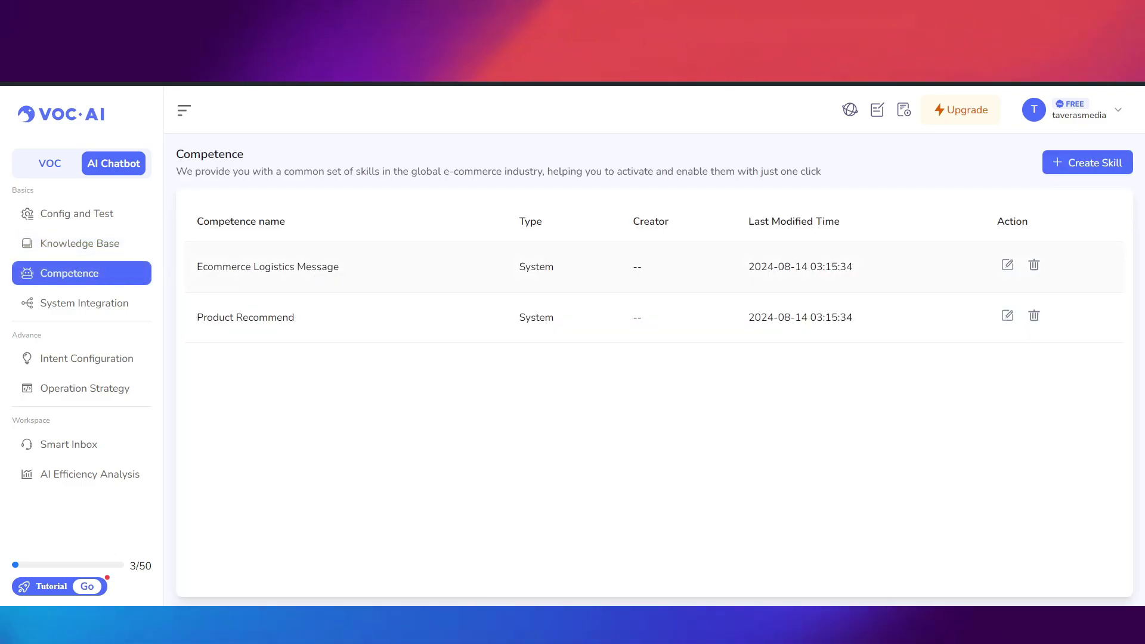
click(268, 266)
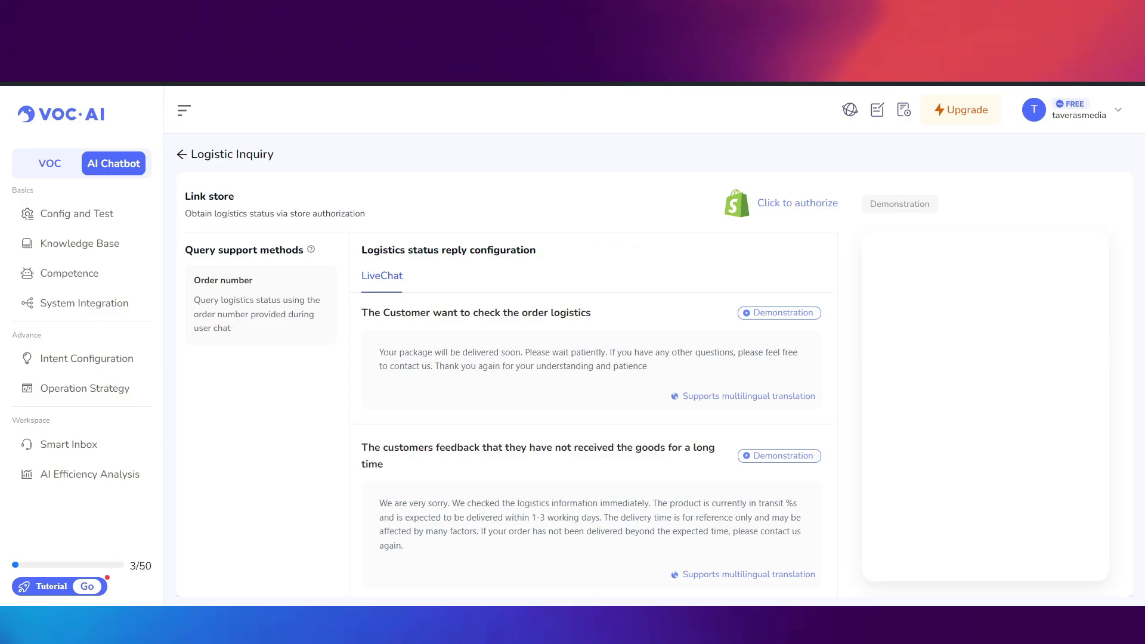
scroll(590, 417, down, 5)
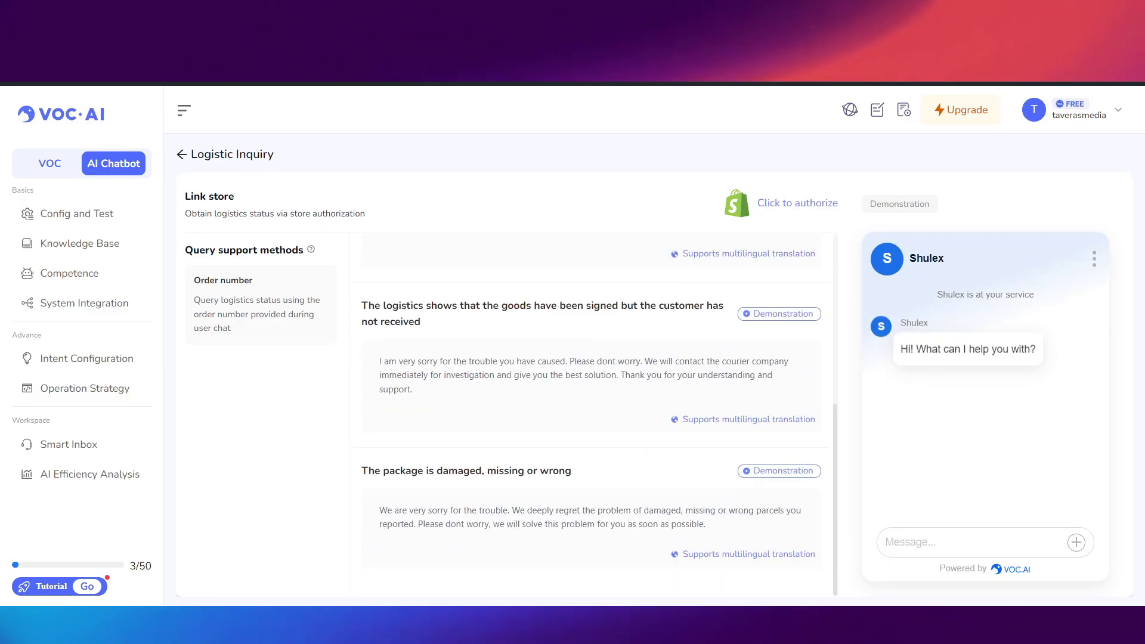
scroll(590, 417, up, 3)
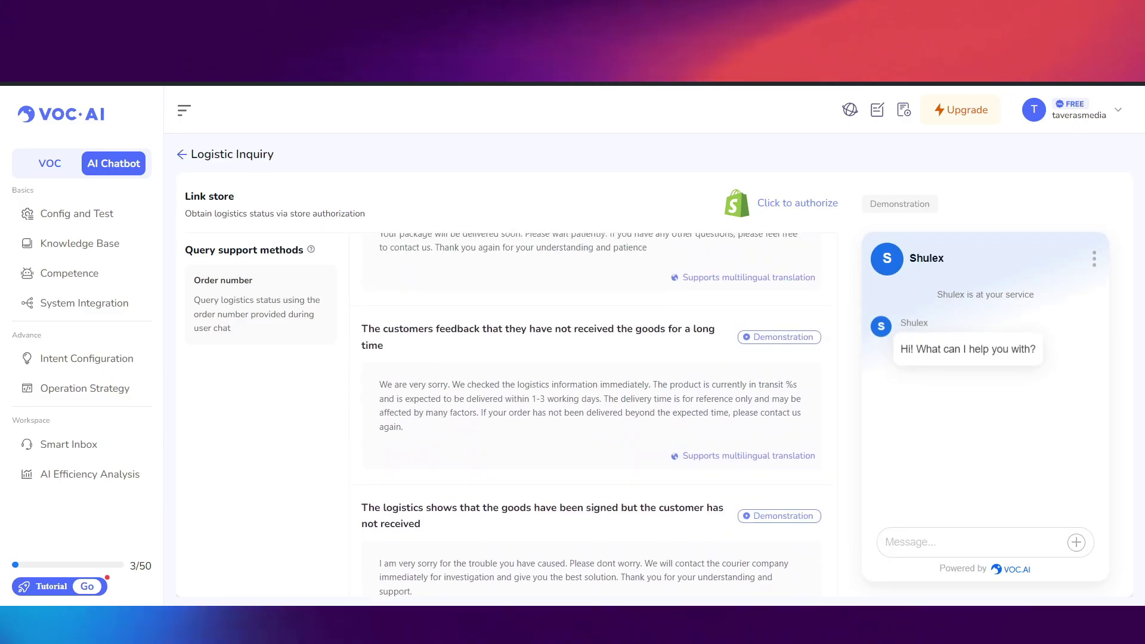
key(alt+Left)
drag(177, 149, 820, 173)
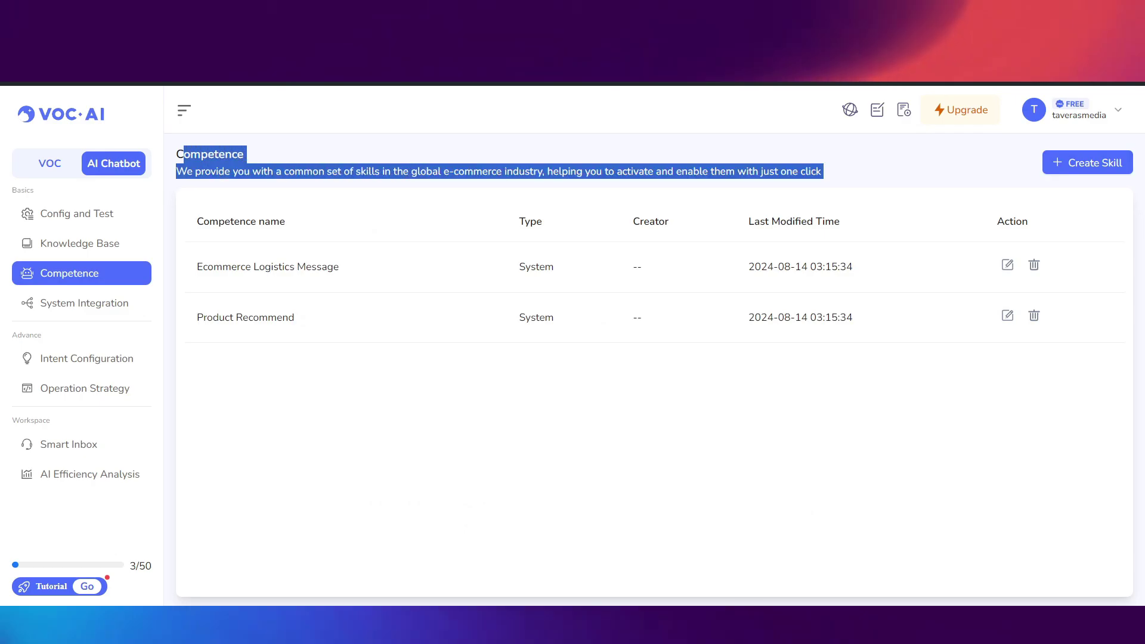
click(820, 173)
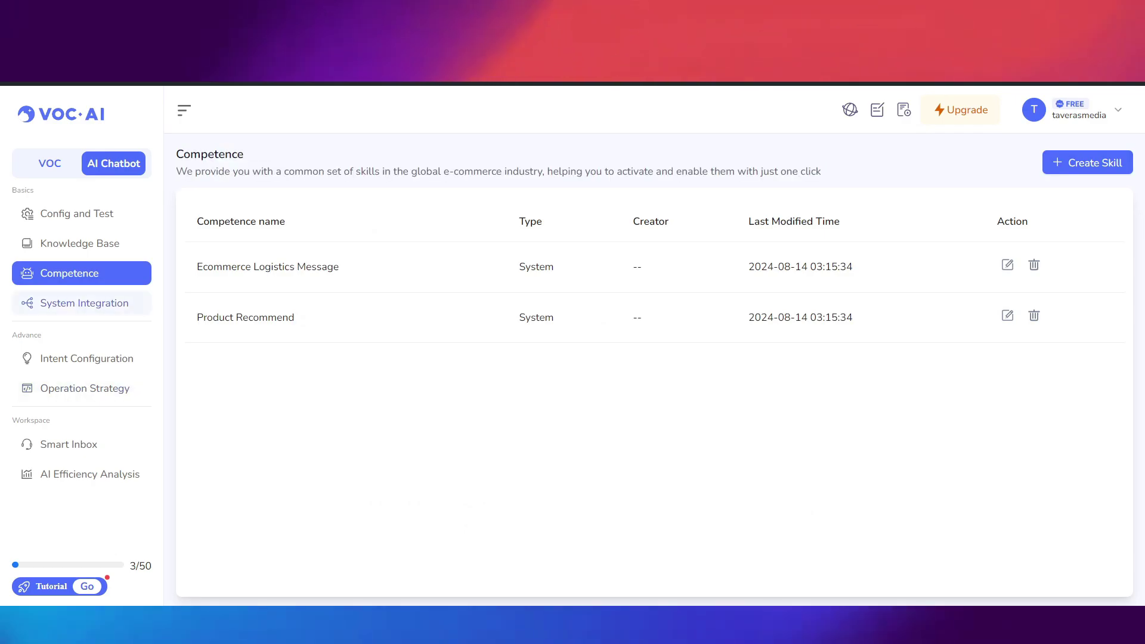
- Inspect the LiveChat card's Integration Code under System Integration, then go to Intent Configuration
click(84, 303)
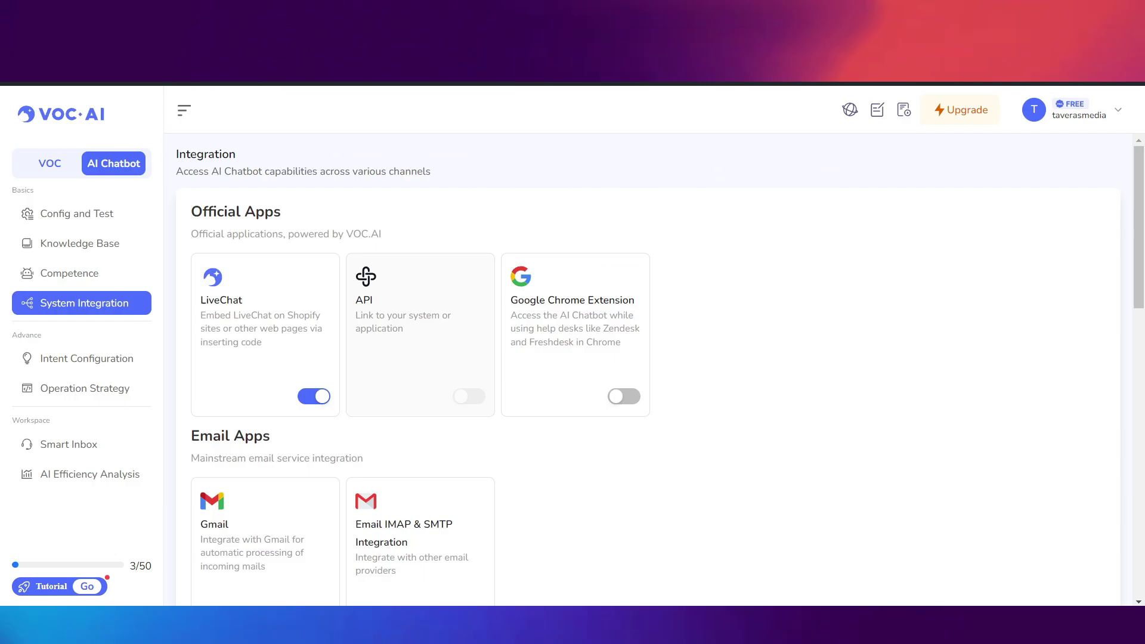
scroll(648, 370, down, 1)
click(264, 275)
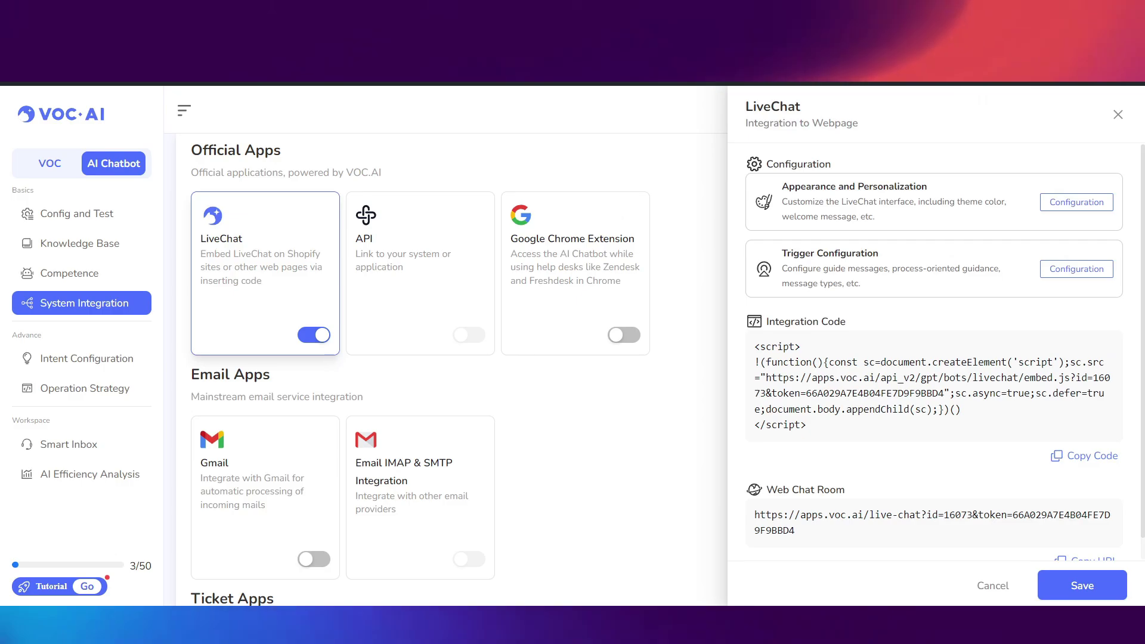
scroll(934, 358, down, 1)
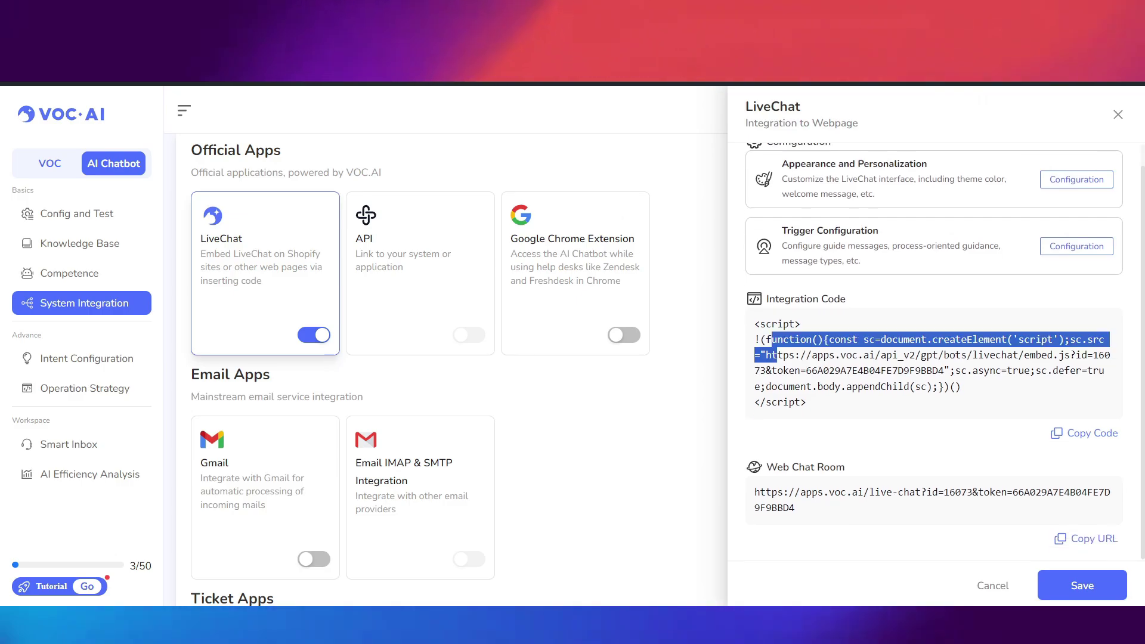
drag(772, 340, 782, 159)
click(930, 370)
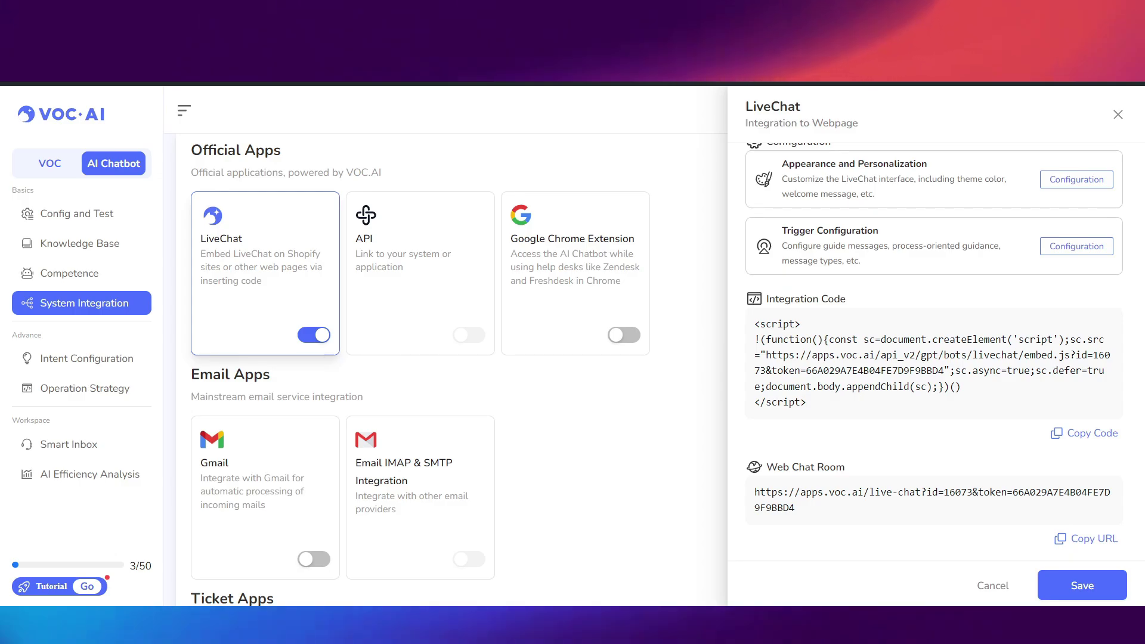
key(Escape)
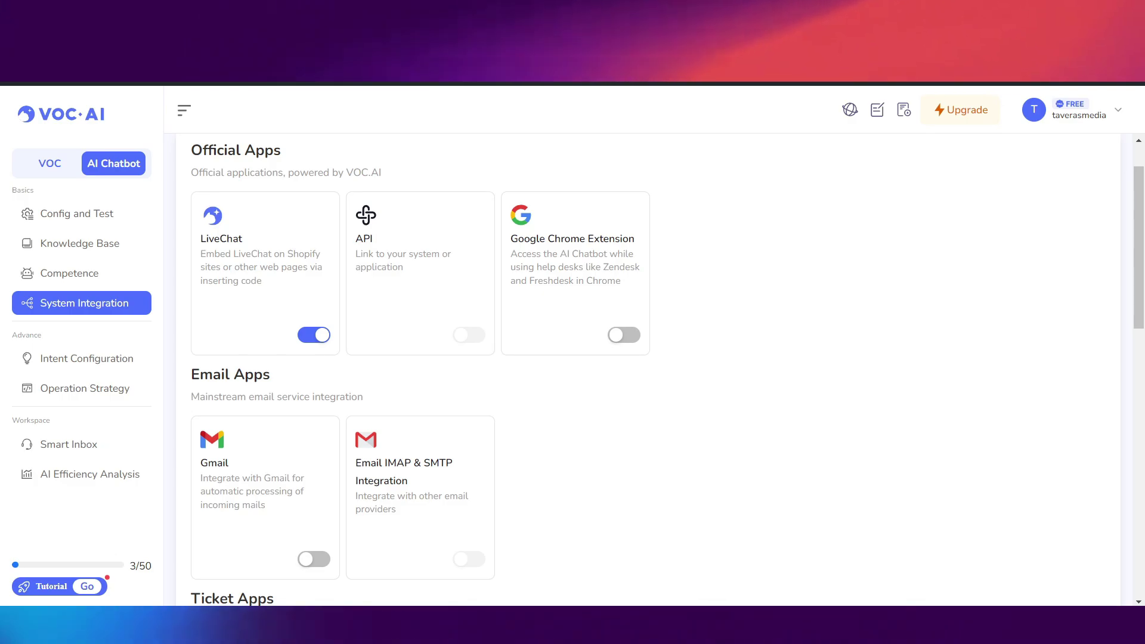
click(87, 359)
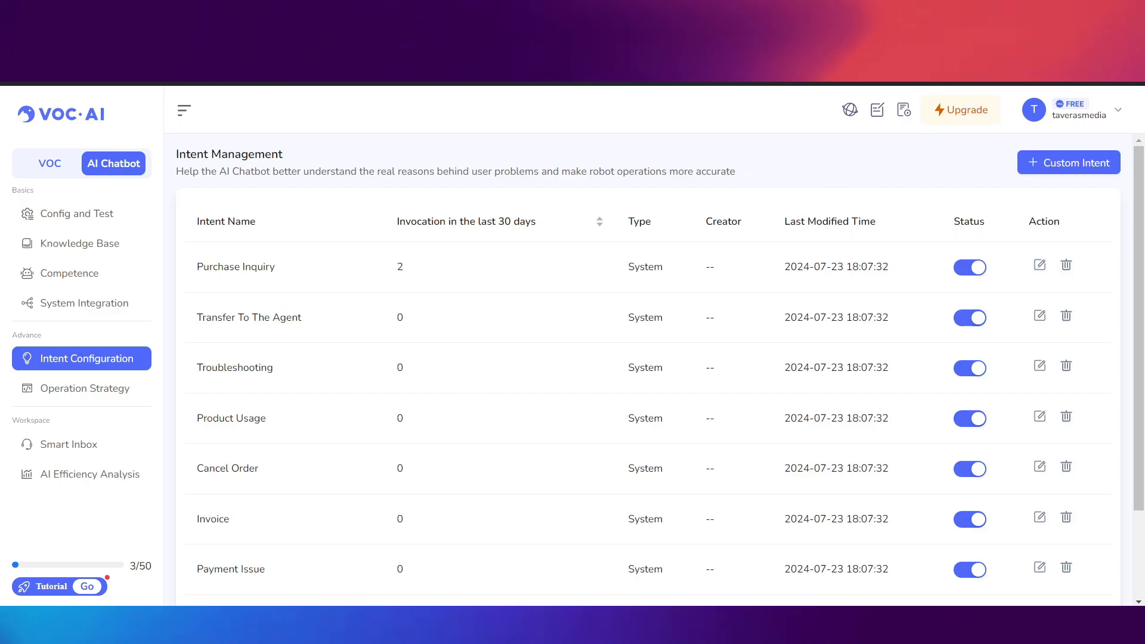
- Scroll the intent list, inspect the Cancel Order intent's details, then switch to Smart Inbox
scroll(596, 356, down, 2)
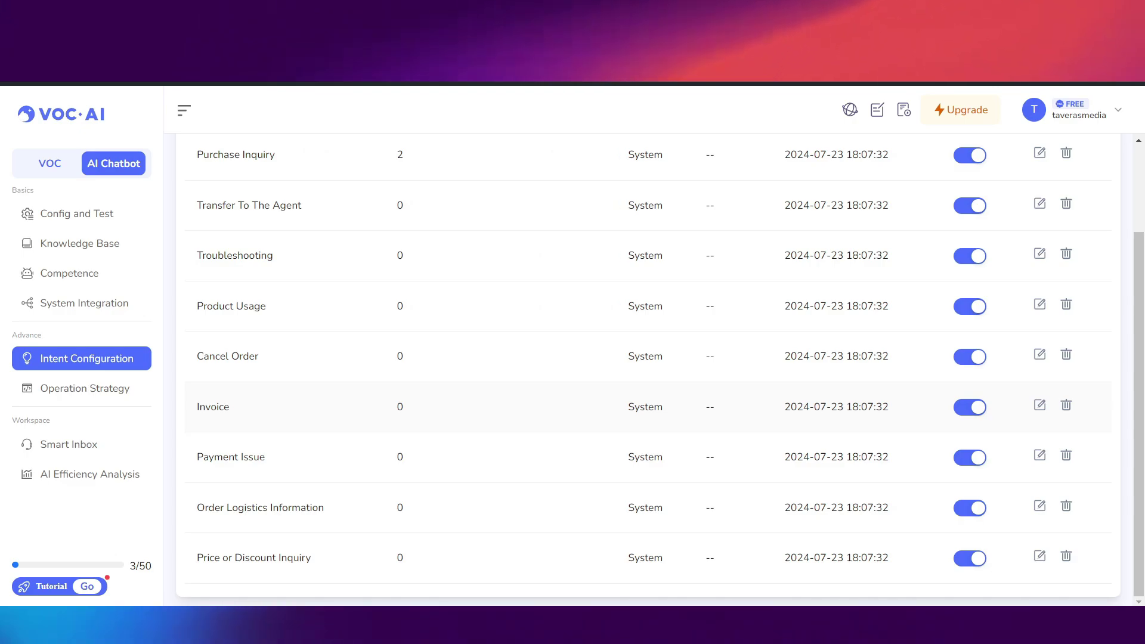
click(86, 358)
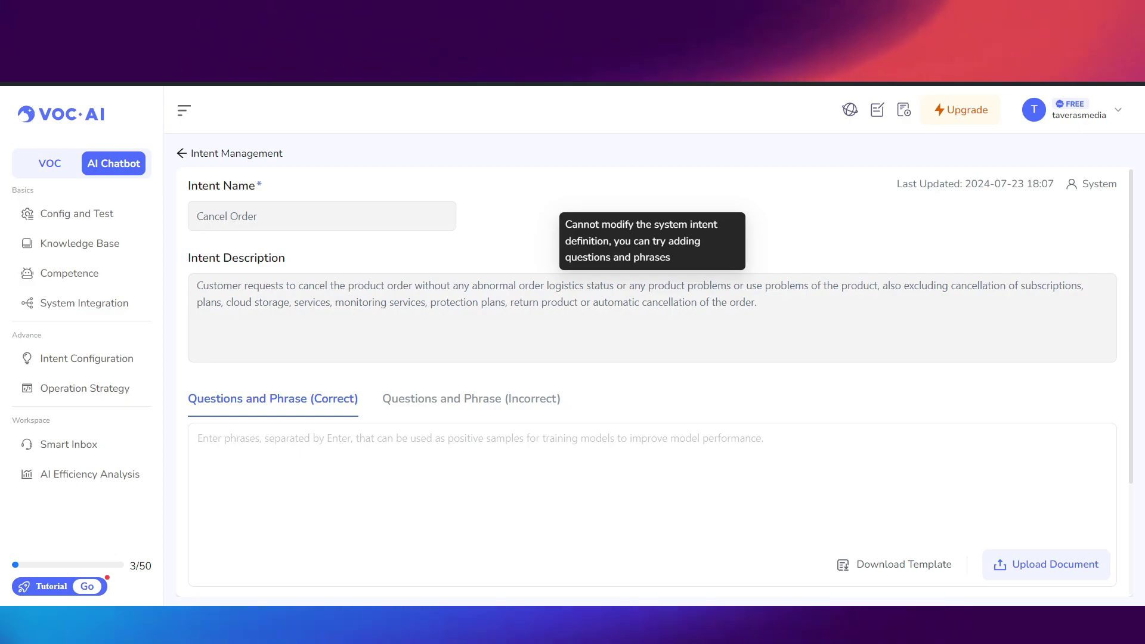
click(69, 444)
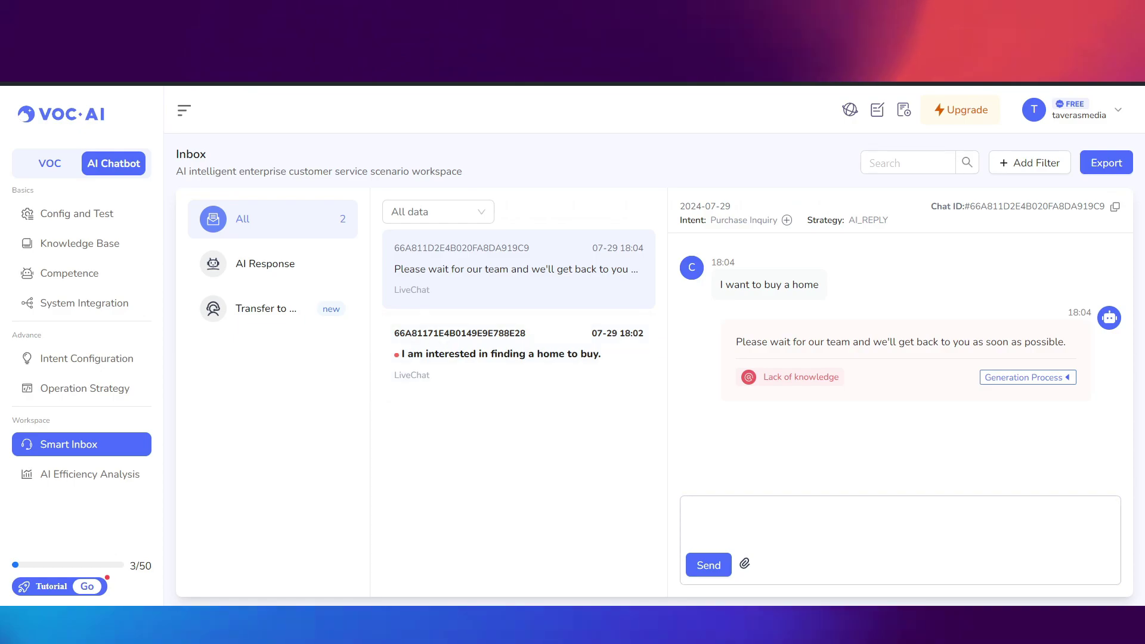
- Reply 'YHey' in the home-buying inbox conversation, then go back to Config and Test
click(690, 507)
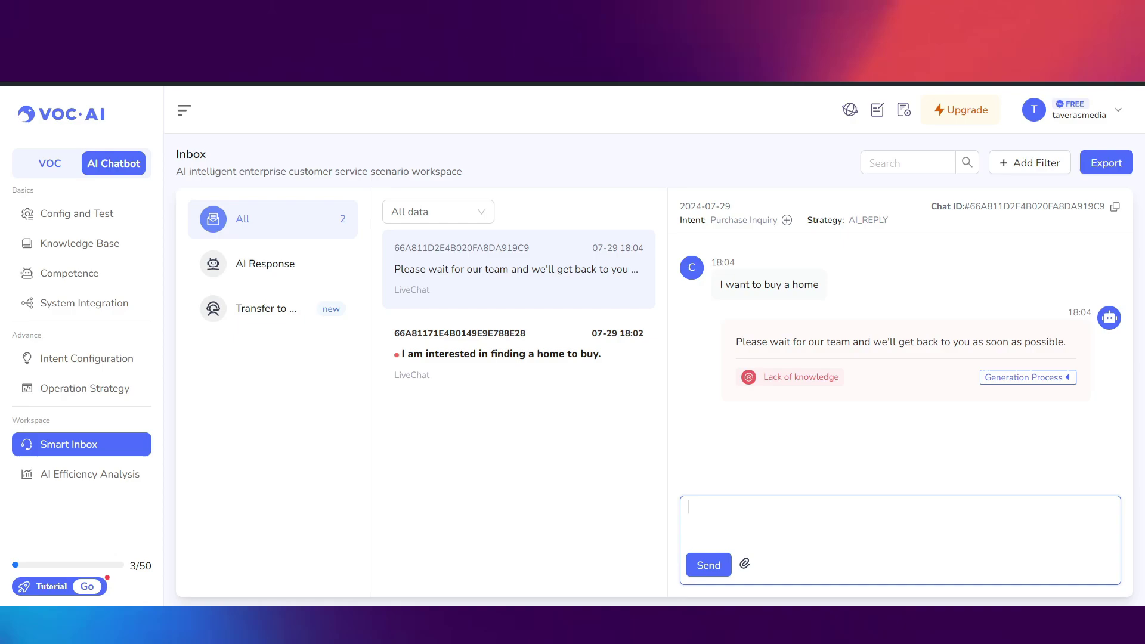
text(YHey)
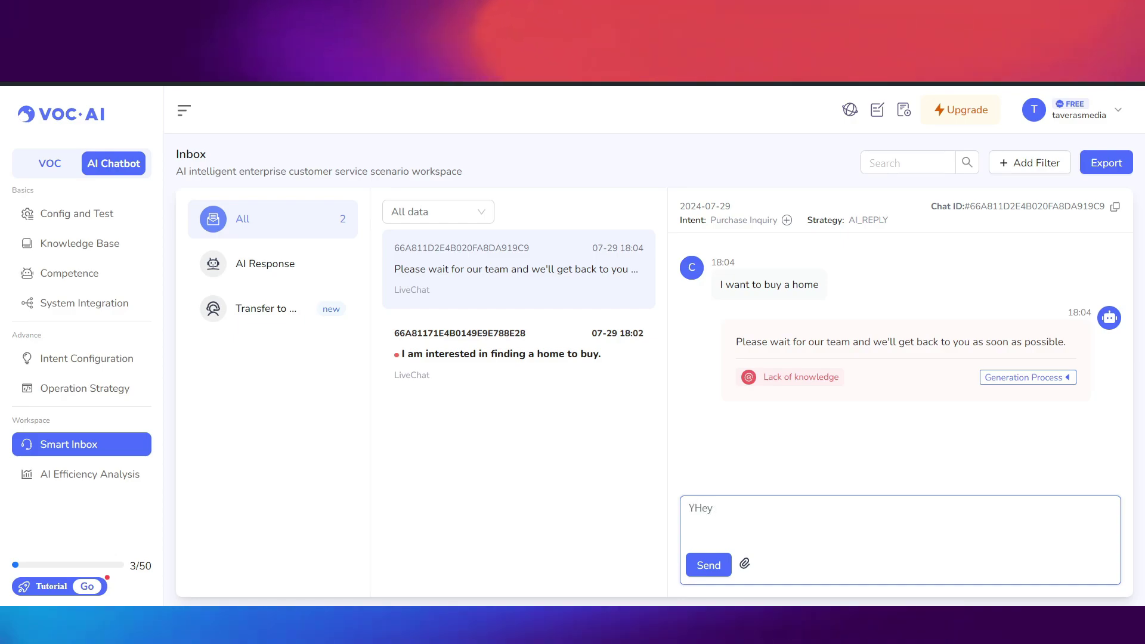
key(Return)
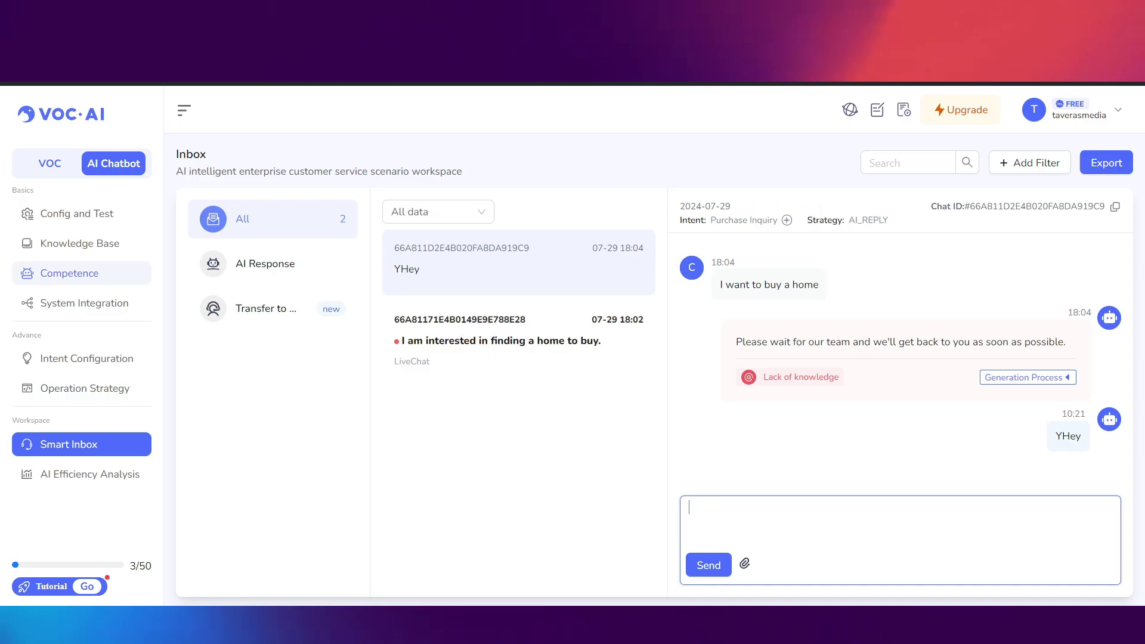
click(76, 214)
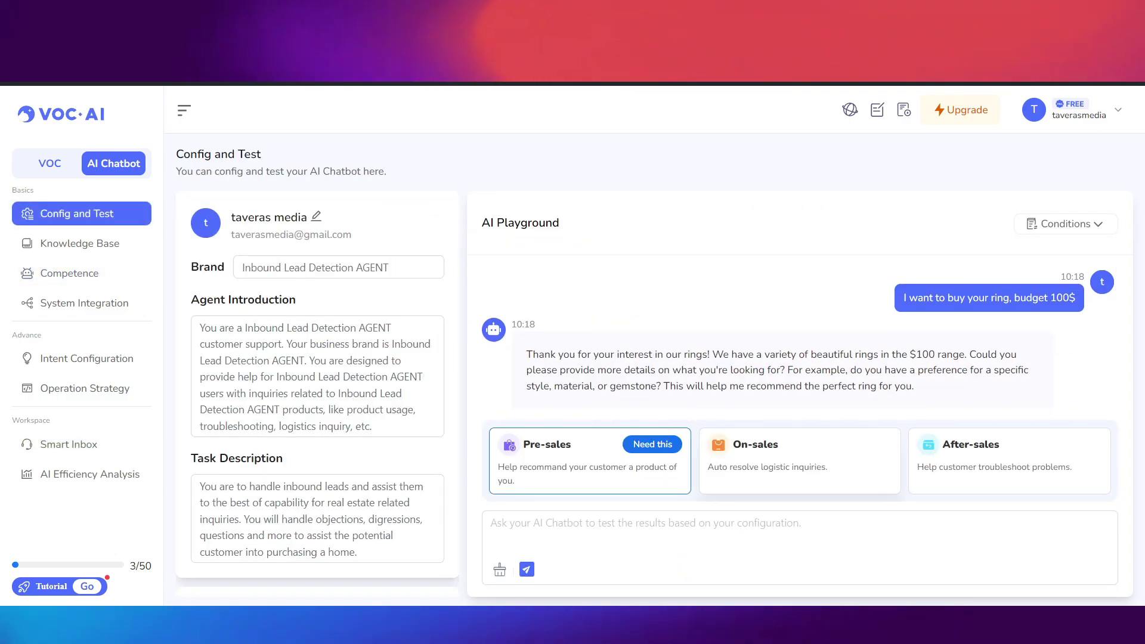
- Send 'Hey' in the AI Playground and review the Inbound Lead Detection AGENT greeting
click(491, 523)
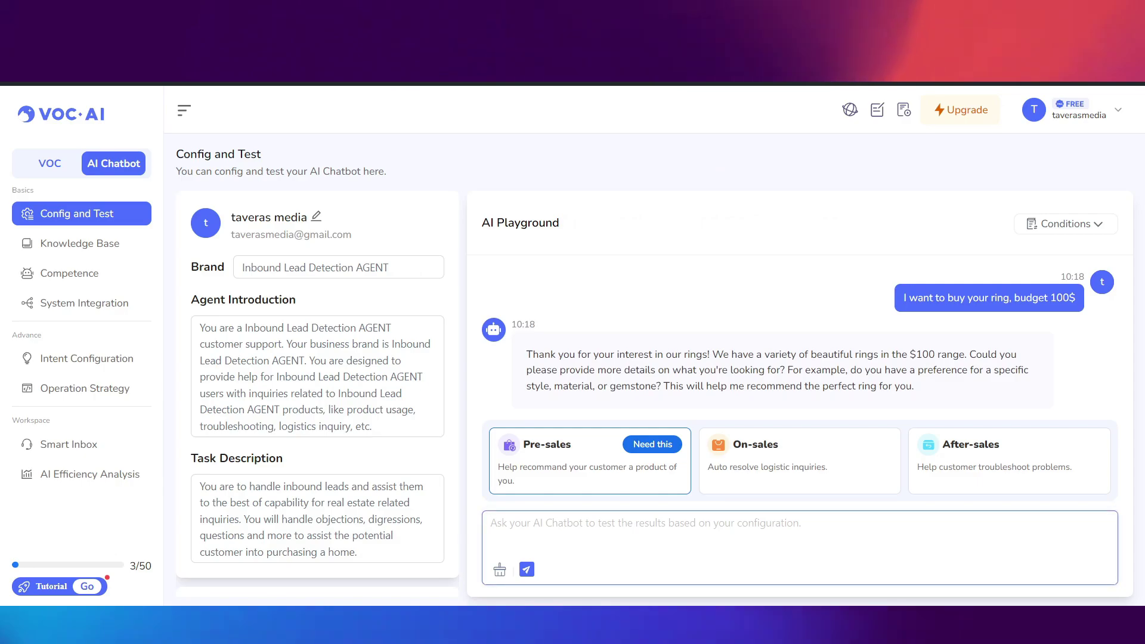
text(Hey)
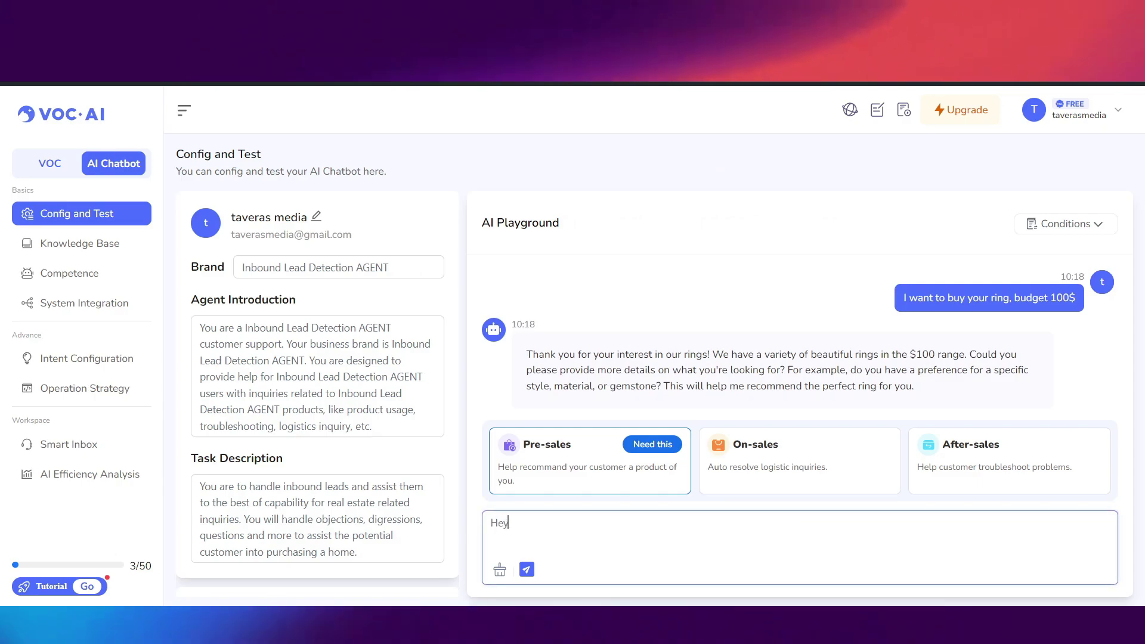
key(Return)
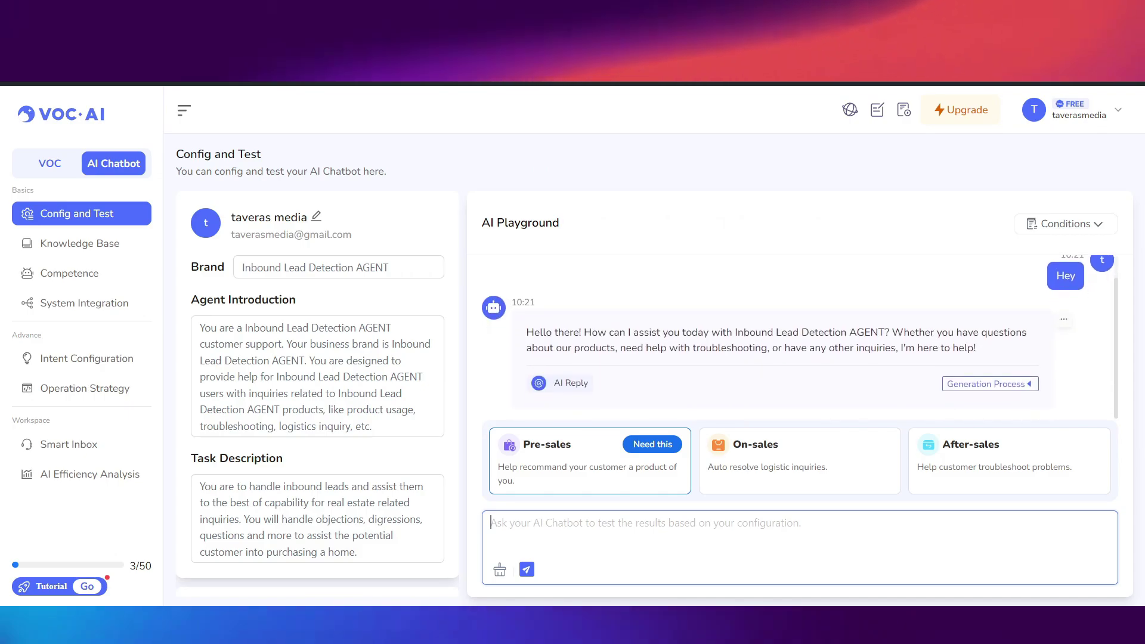
triple_click(775, 340)
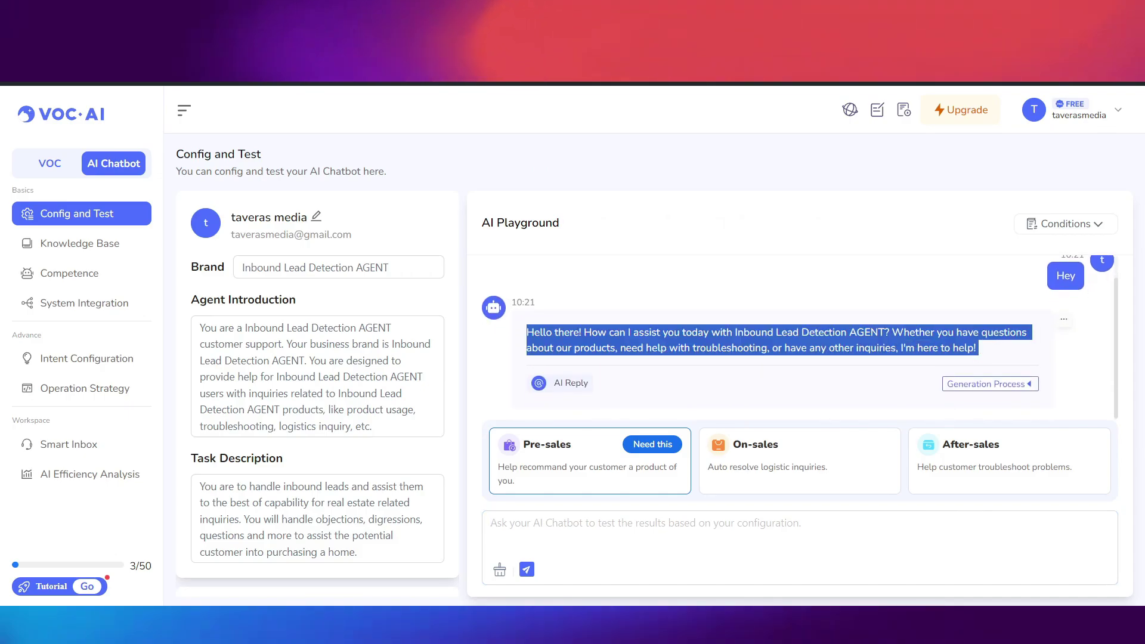
click(776, 340)
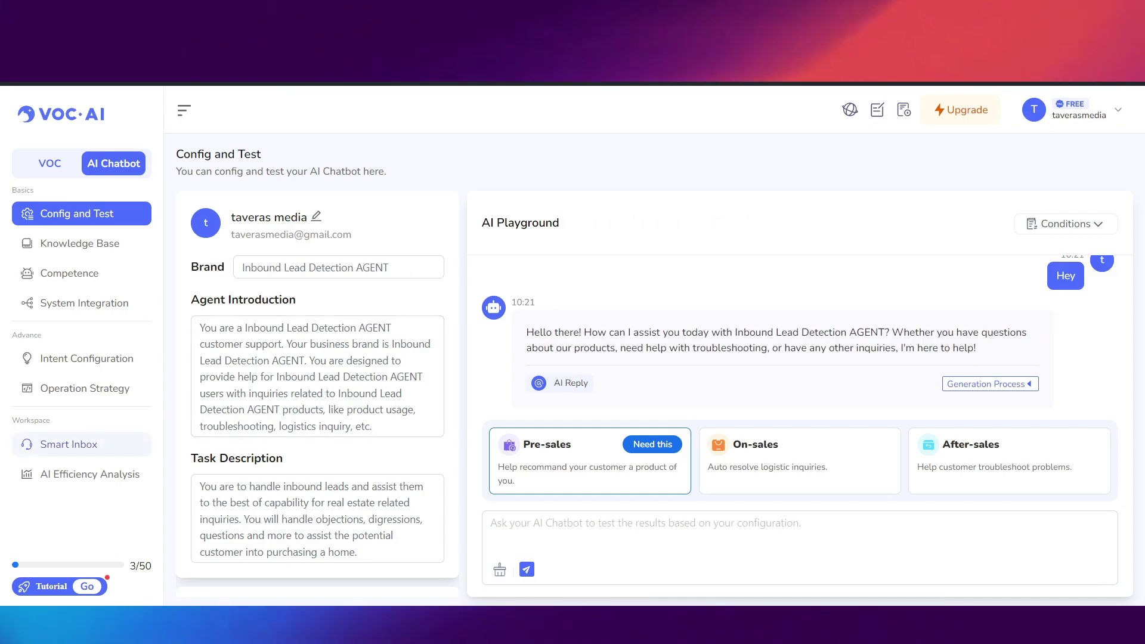
- Reply 'Heuy' to the client in the new Hey conversation in Smart Inbox
click(68, 444)
mouse_move(901, 544)
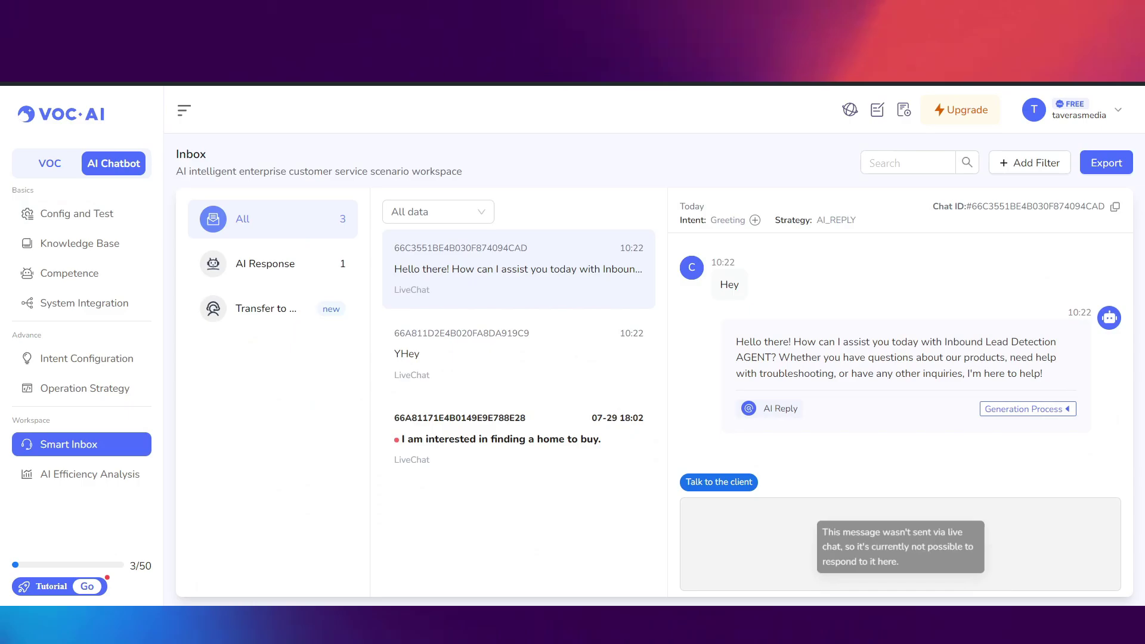
click(719, 482)
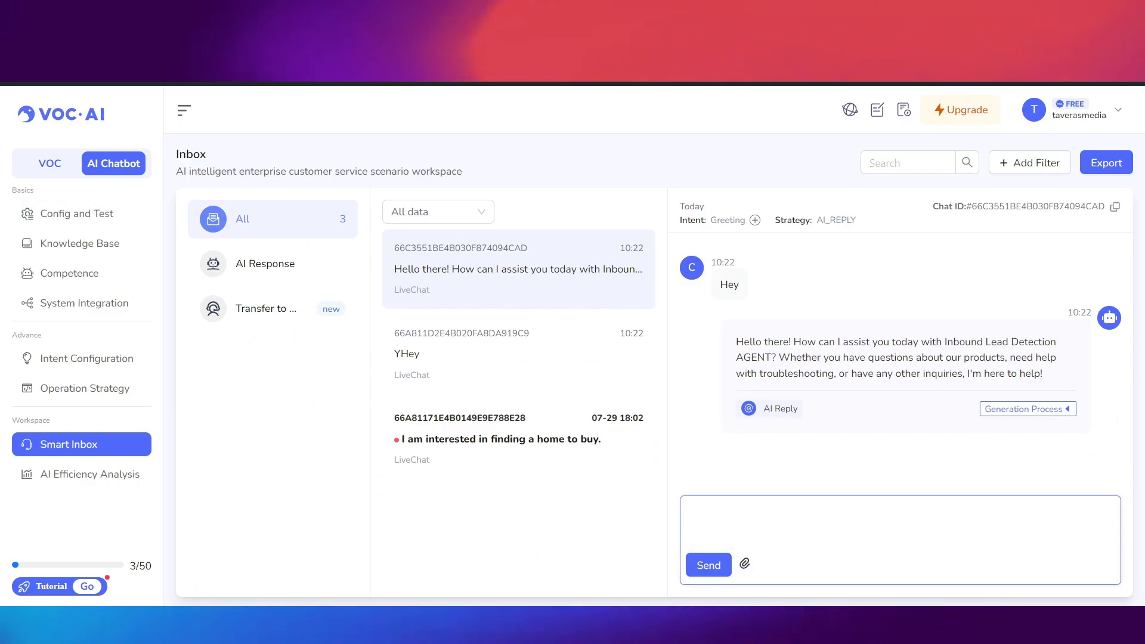
text(Heuy)
key(Return)
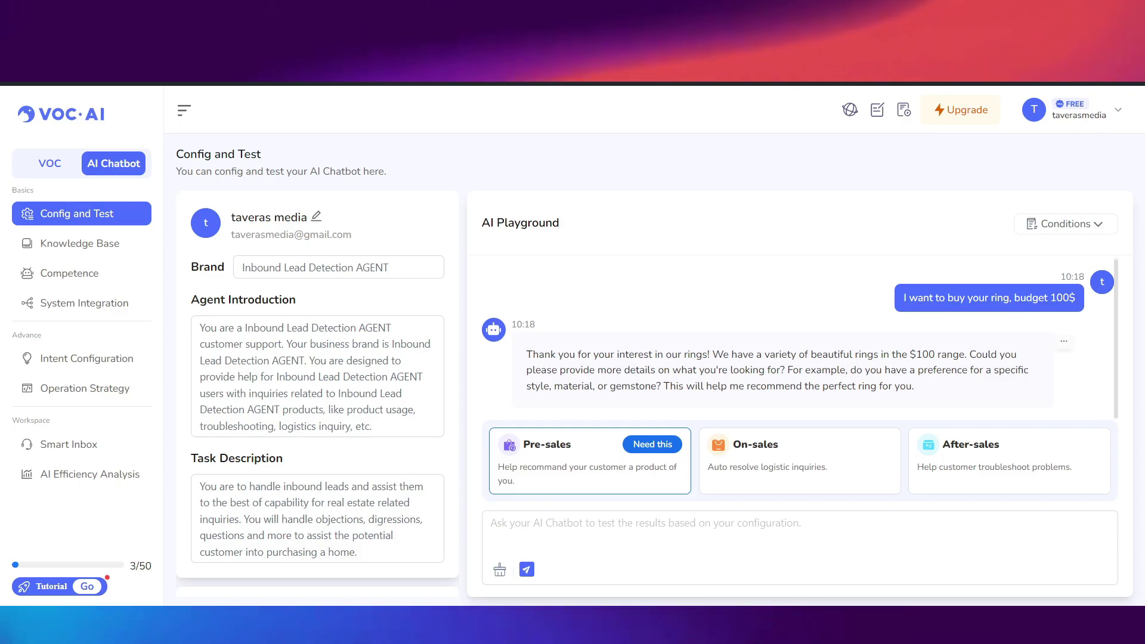
- Highlight part of the bot's ring reply, then open the account avatar menu
drag(538, 355, 878, 385)
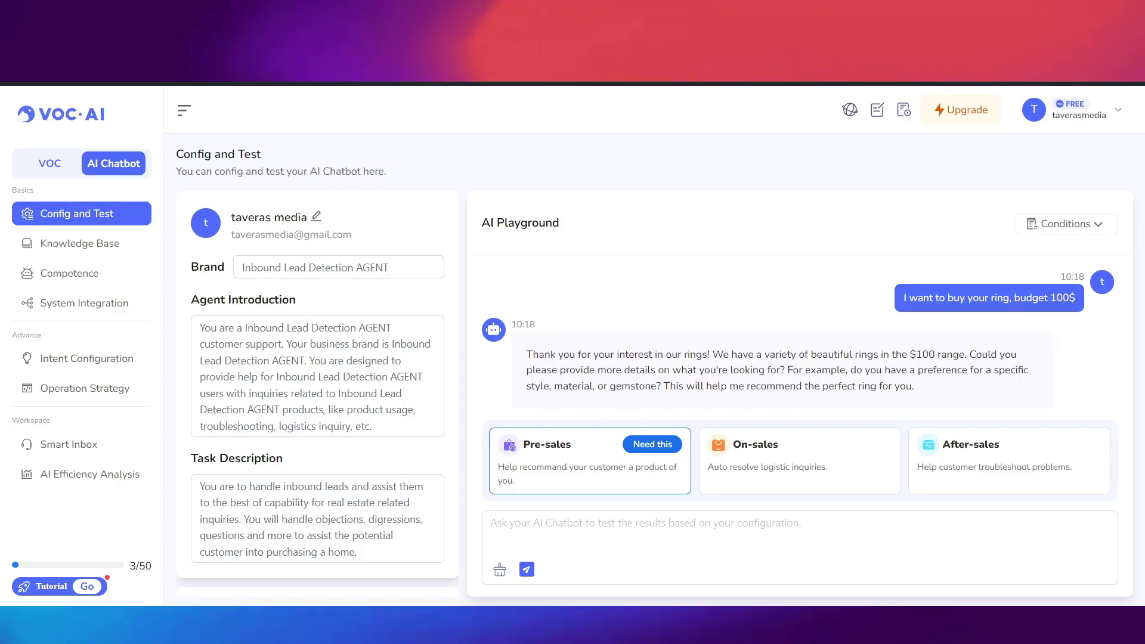
mouse_move(44, 587)
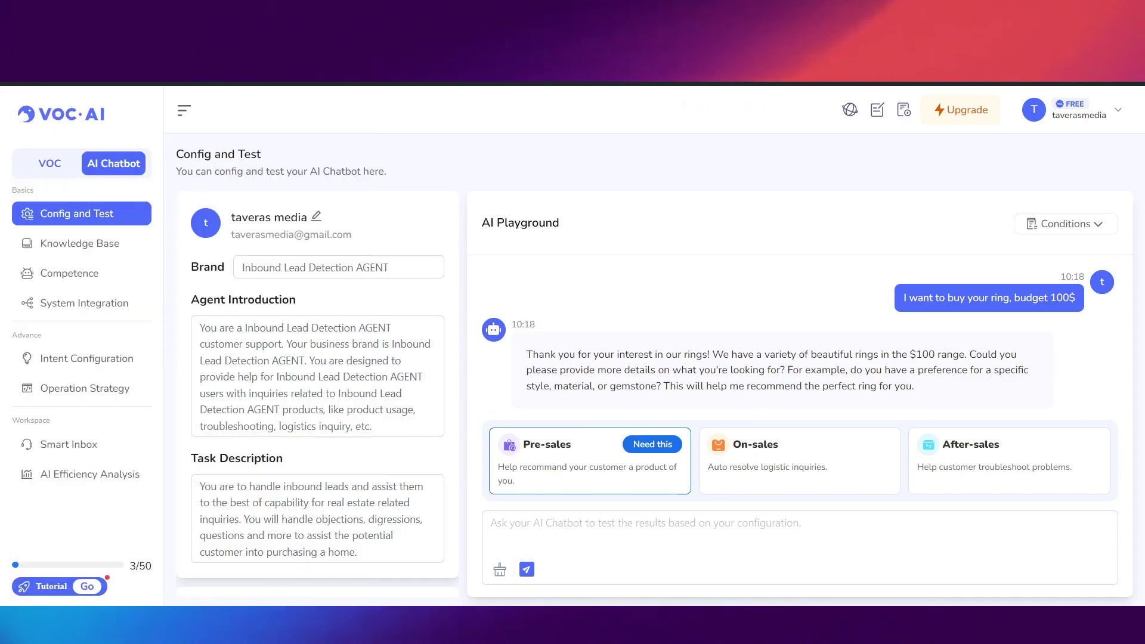
click(1035, 109)
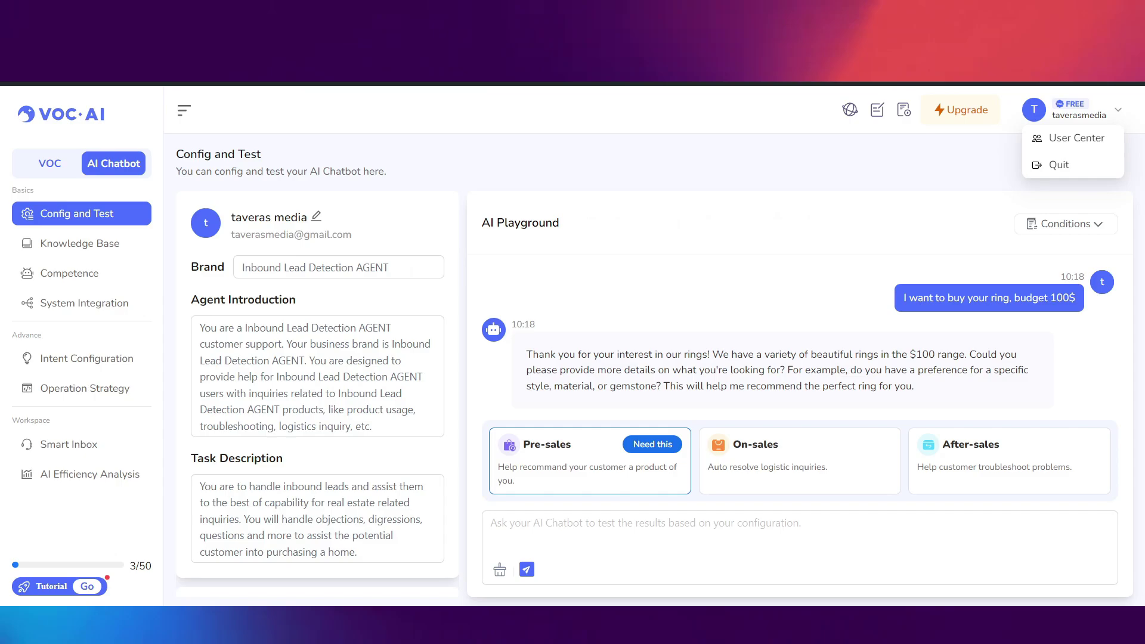
- In User Center pricing, compare the Pro plan at 10000 versus 5000 AI messages
click(1058, 164)
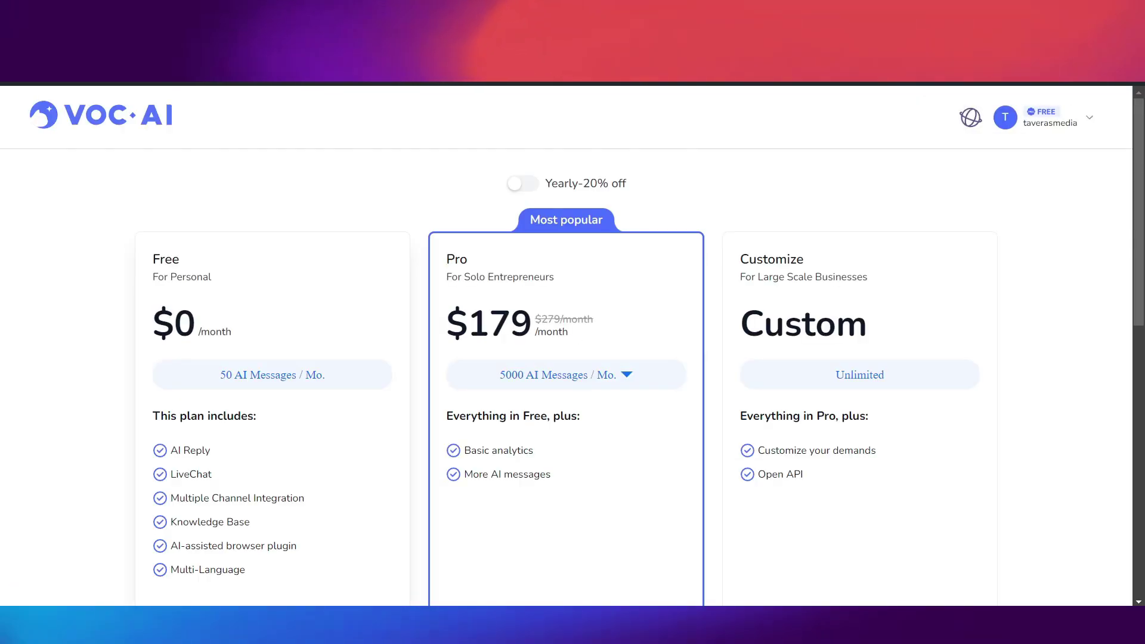
scroll(567, 346, down, 1)
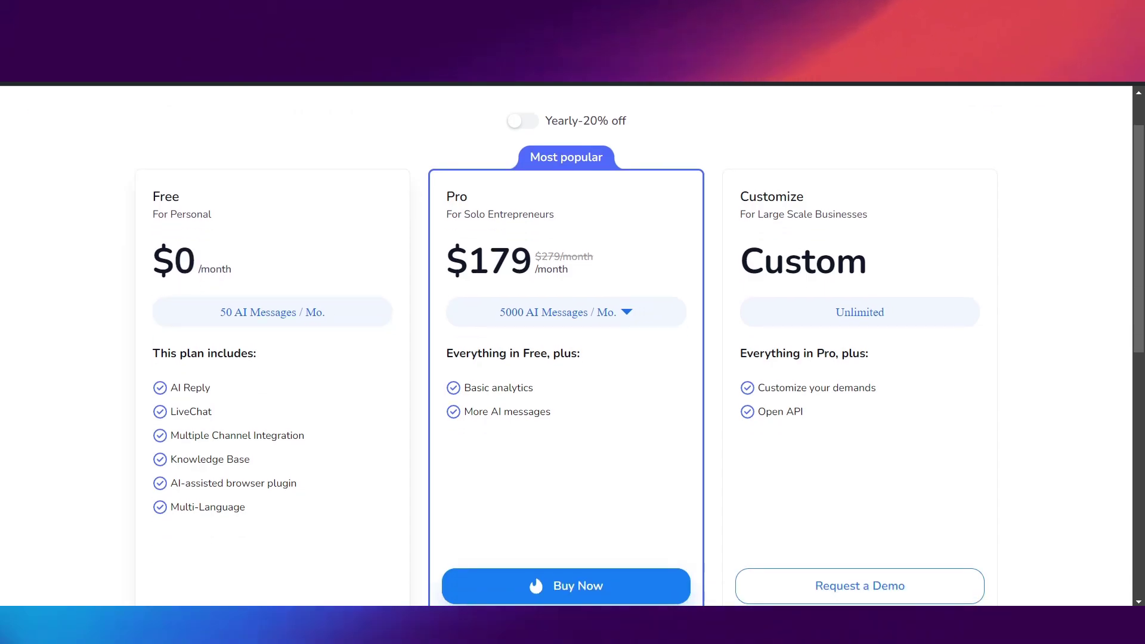
click(567, 311)
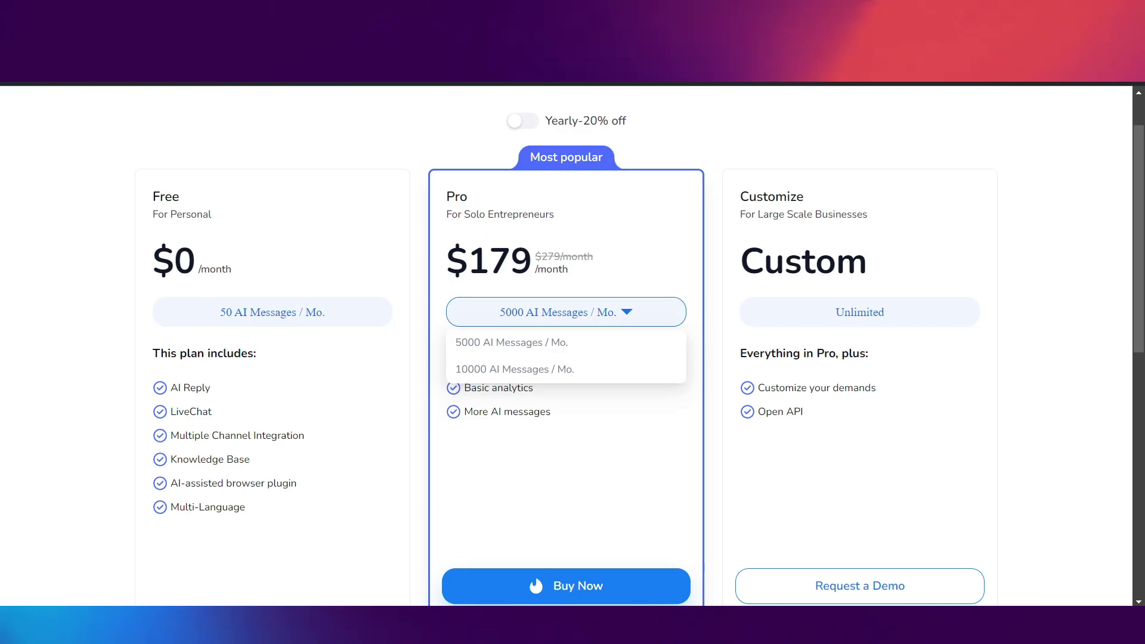
click(513, 369)
click(567, 312)
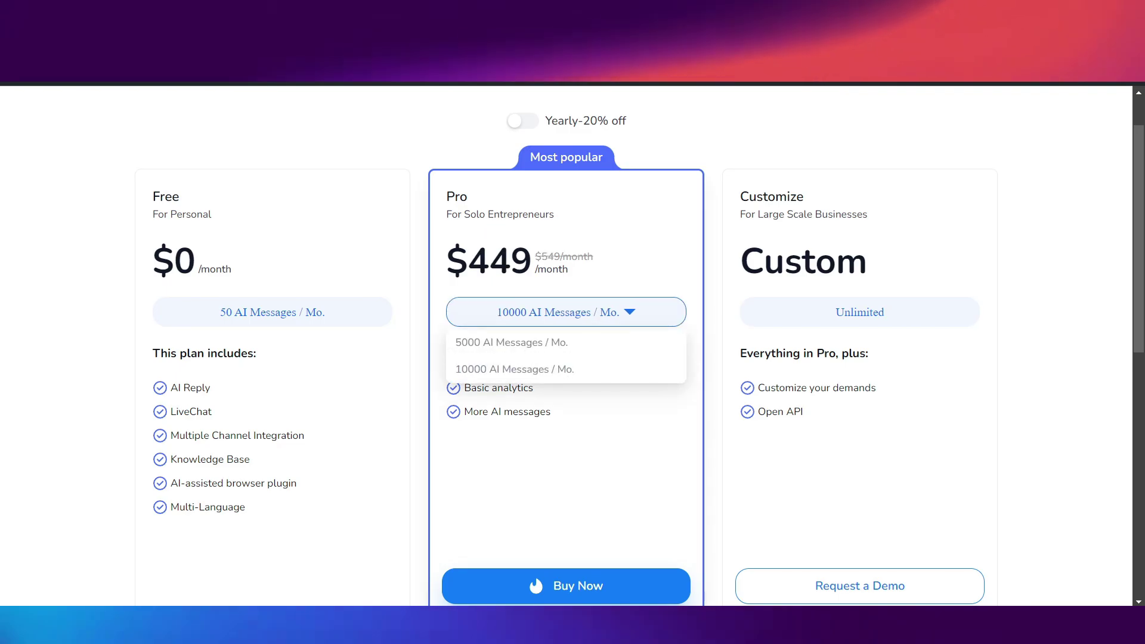
click(511, 342)
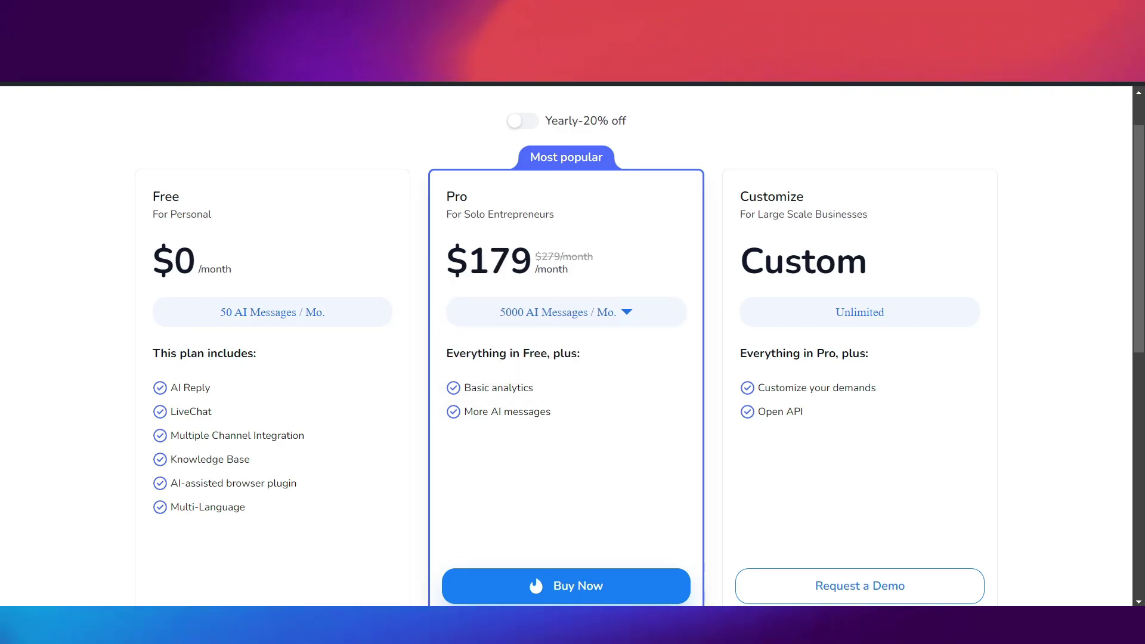
scroll(566, 346, up, 1)
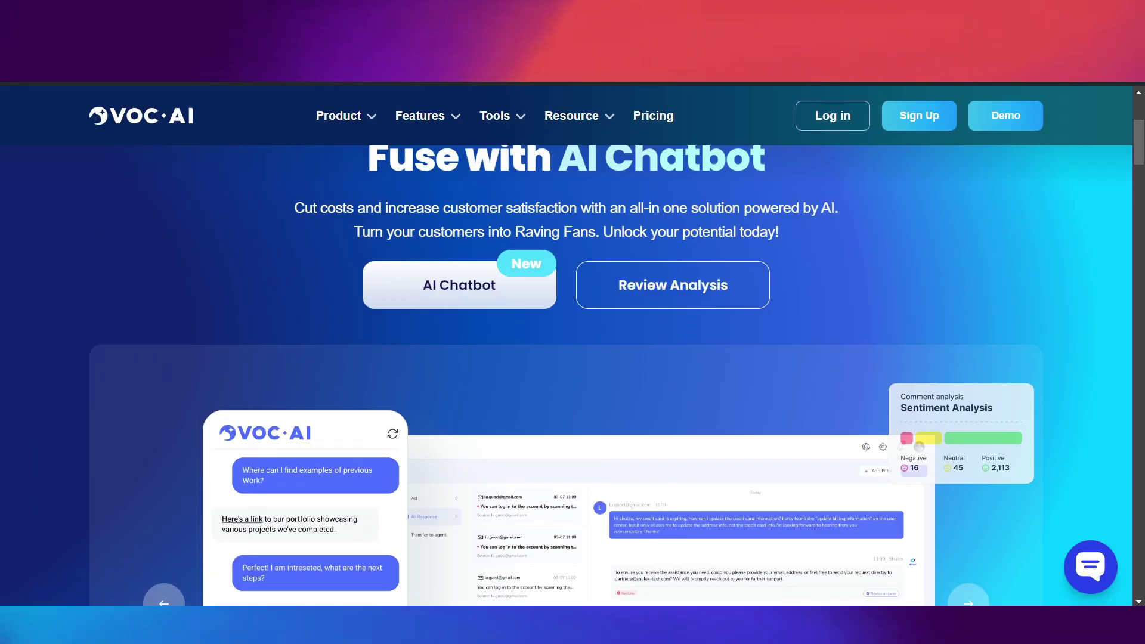
- Open the Shulex VOC User Manual under Resource > Knowledge, then switch to OBS
scroll(573, 346, up, 2)
mouse_move(572, 204)
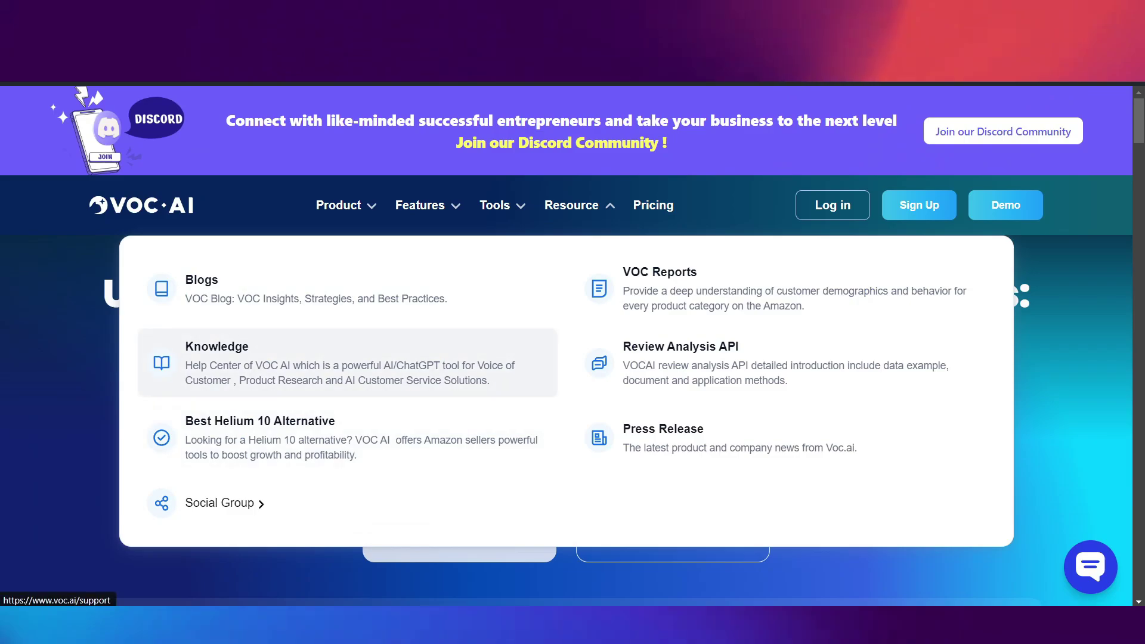
click(346, 363)
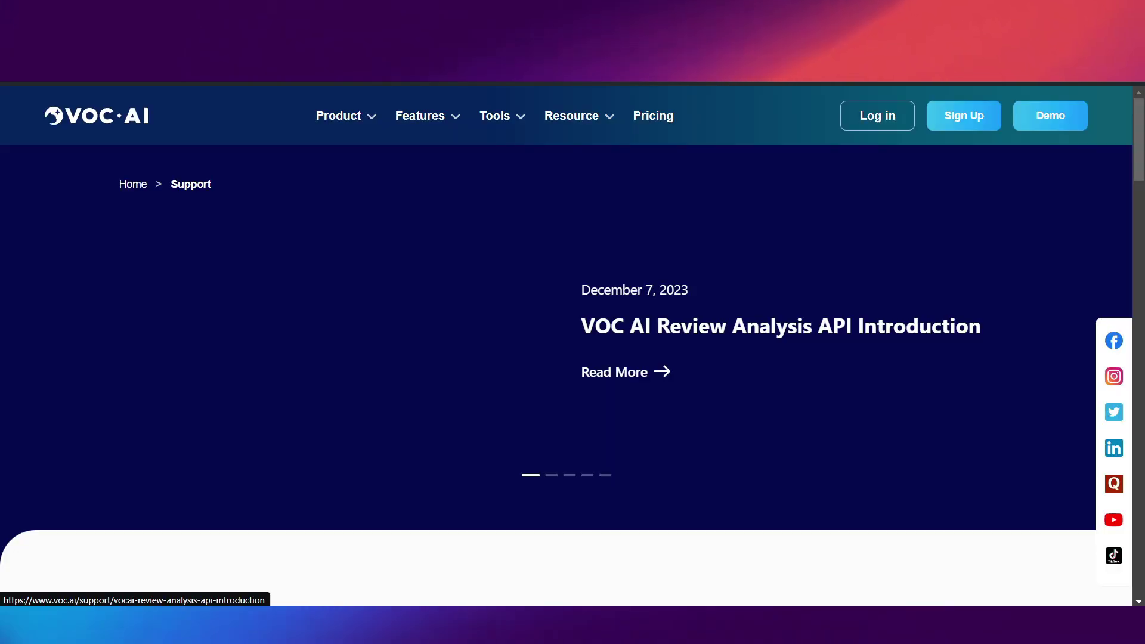
scroll(453, 357, down, 4)
scroll(572, 358, down, 6)
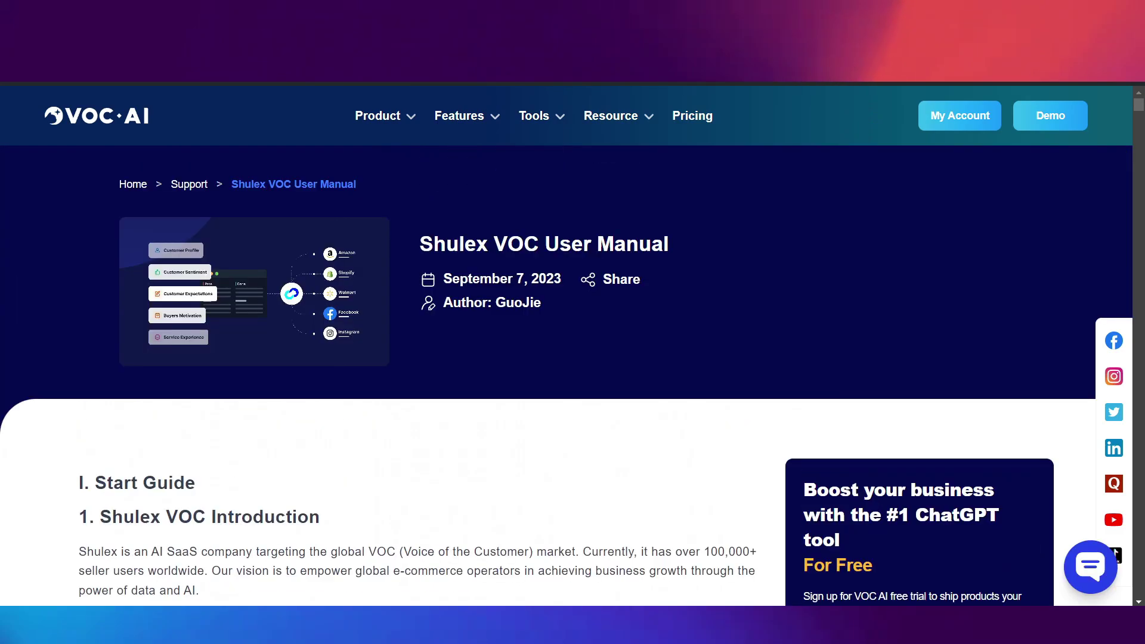
click(787, 519)
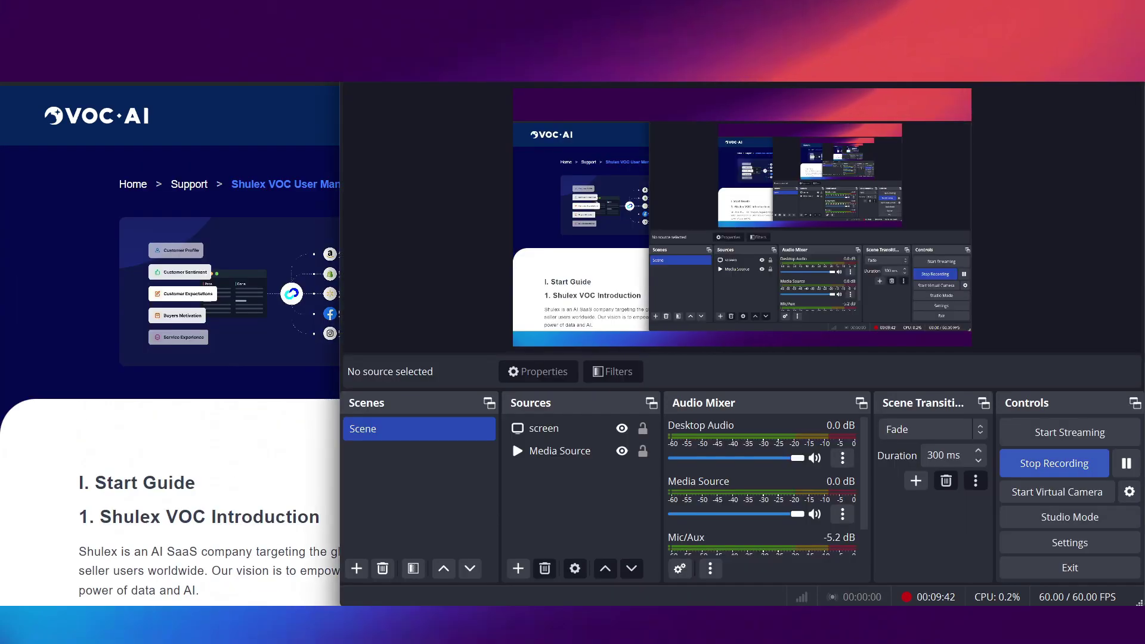